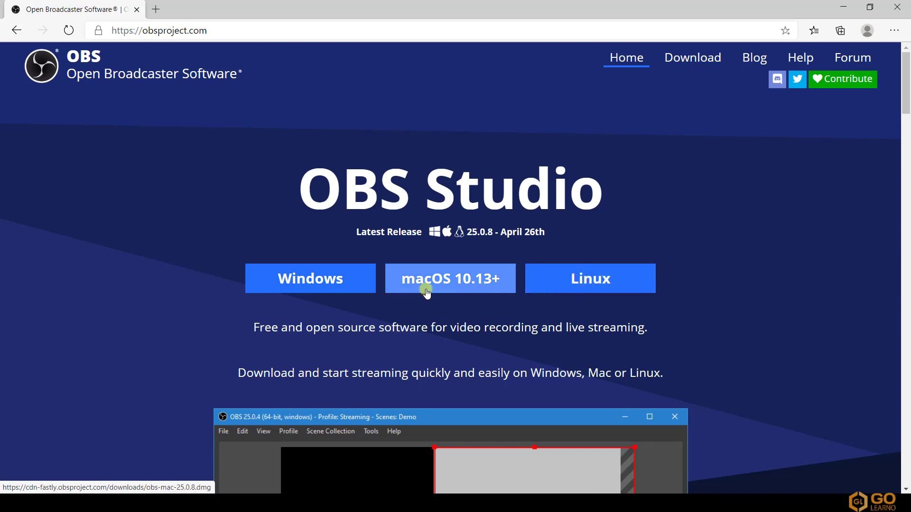
Step: Download the Windows version of OBS Studio 25.0.8 and install it in C:\Program Files\obs-studio, launching it on completion
{"action": "left_click", "coordinate": [331, 283]}
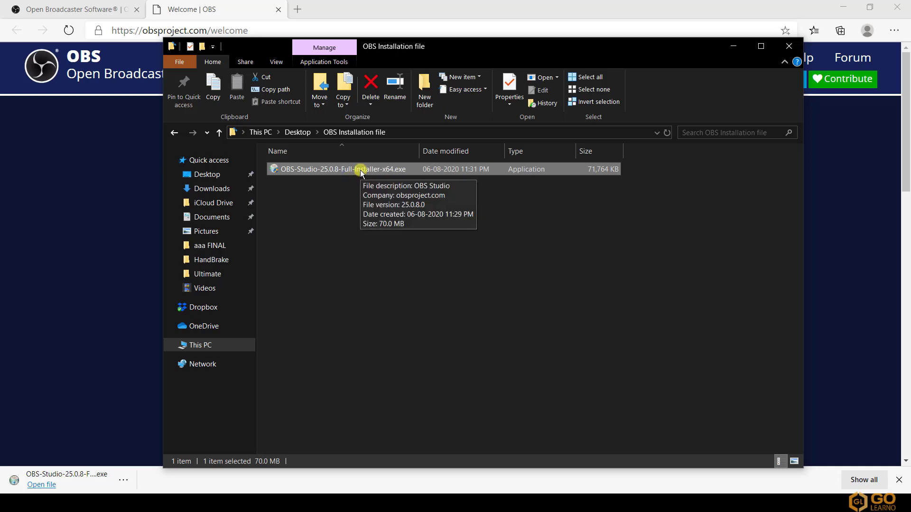
{"action": "double_click", "coordinate": [360, 169]}
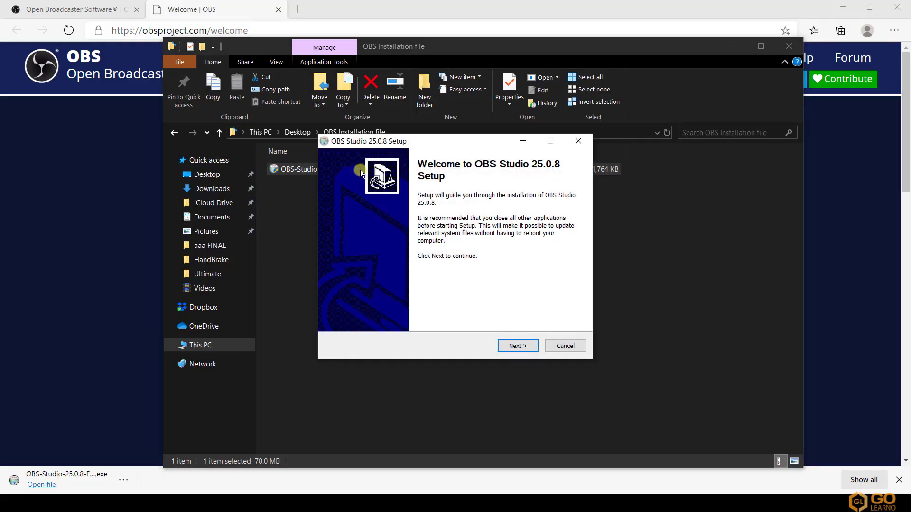
{"action": "left_click", "coordinate": [513, 346]}
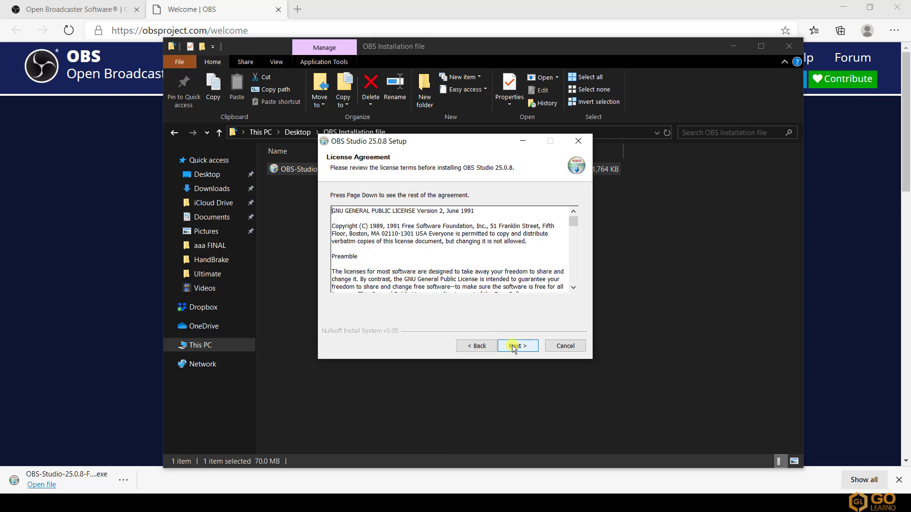
{"action": "left_click", "coordinate": [512, 347]}
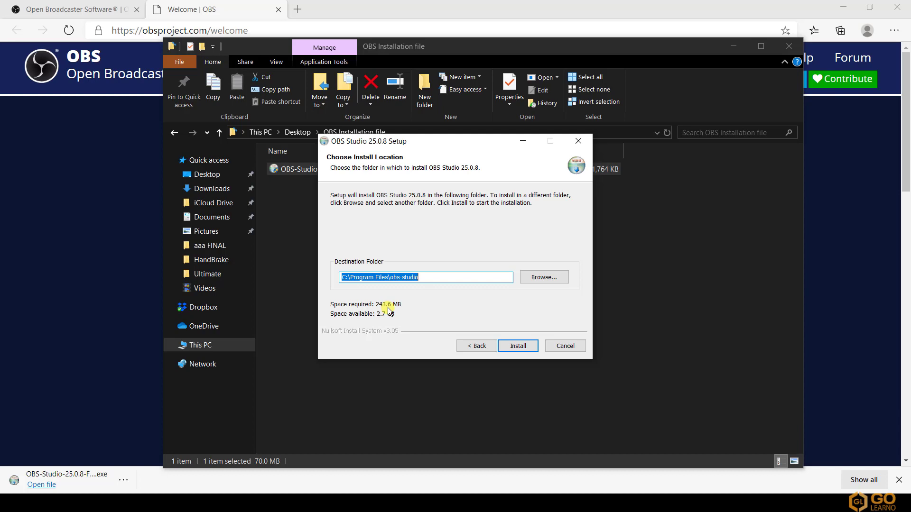
{"action": "left_click", "coordinate": [508, 348]}
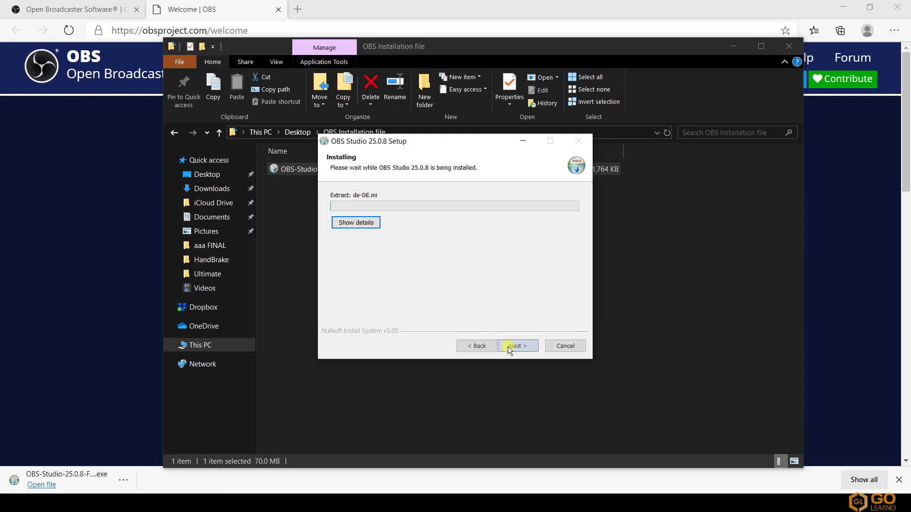
{"action": "left_click", "coordinate": [734, 49]}
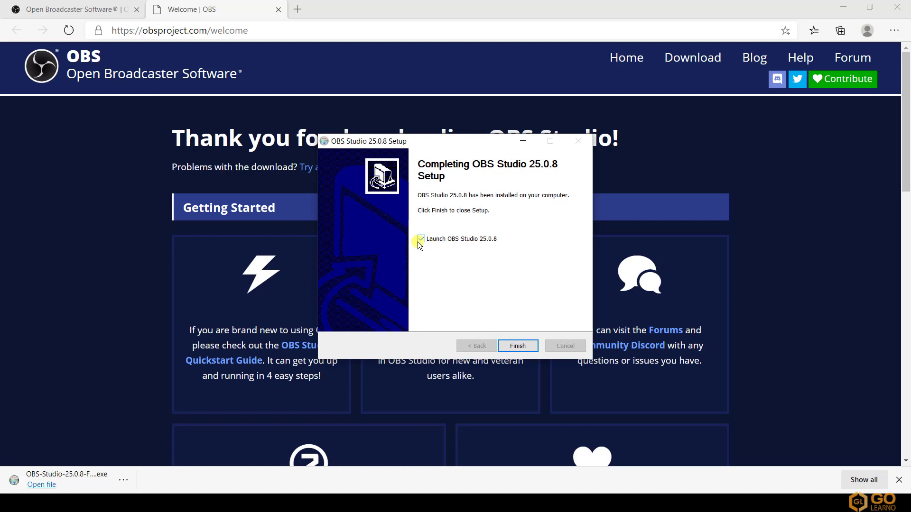
{"action": "left_click", "coordinate": [517, 345]}
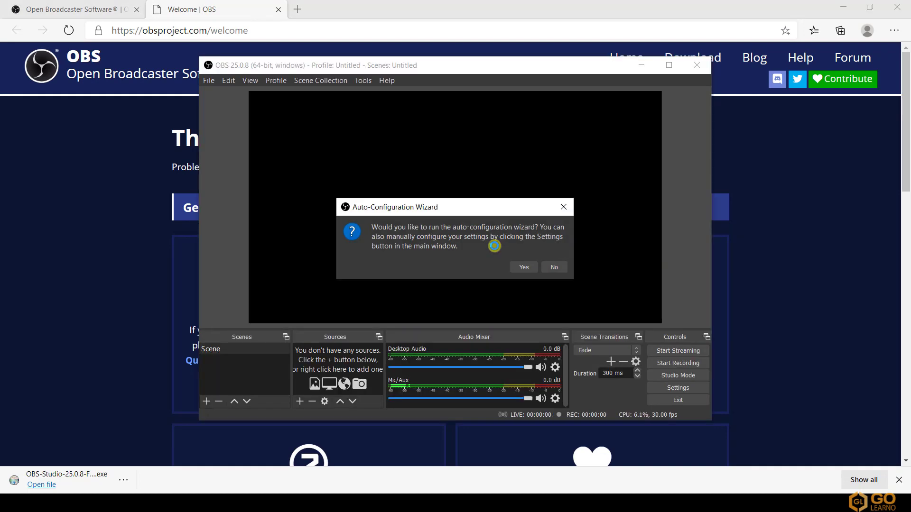
Step: Run the auto-configuration wizard optimized just for recording, keeping the 1920x1080 canvas and the 60-preferred FPS option, and apply its settings
{"action": "left_click", "coordinate": [846, 7]}
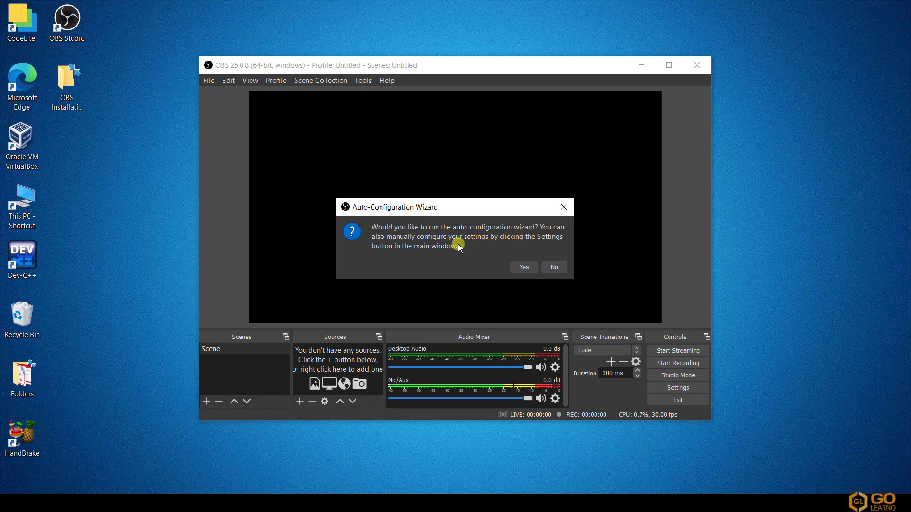
{"action": "left_click", "coordinate": [519, 269]}
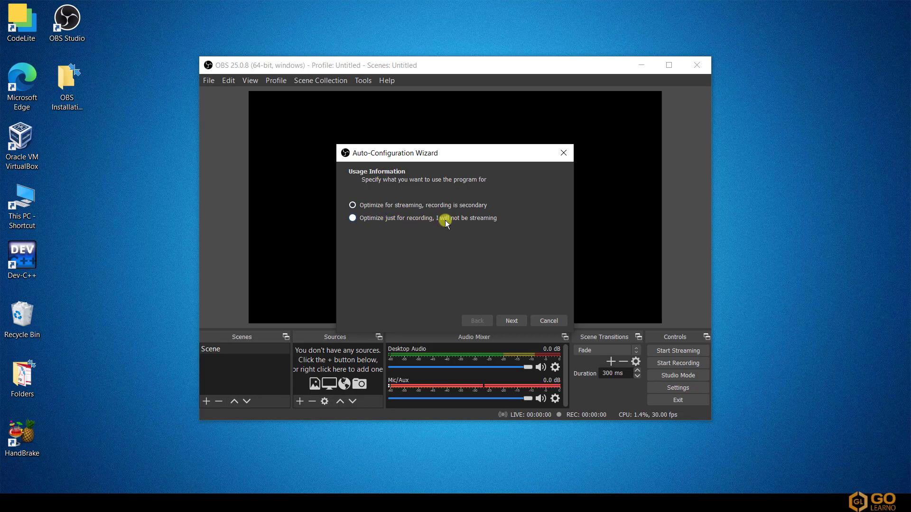
{"action": "left_click", "coordinate": [353, 218]}
{"action": "left_click", "coordinate": [354, 219]}
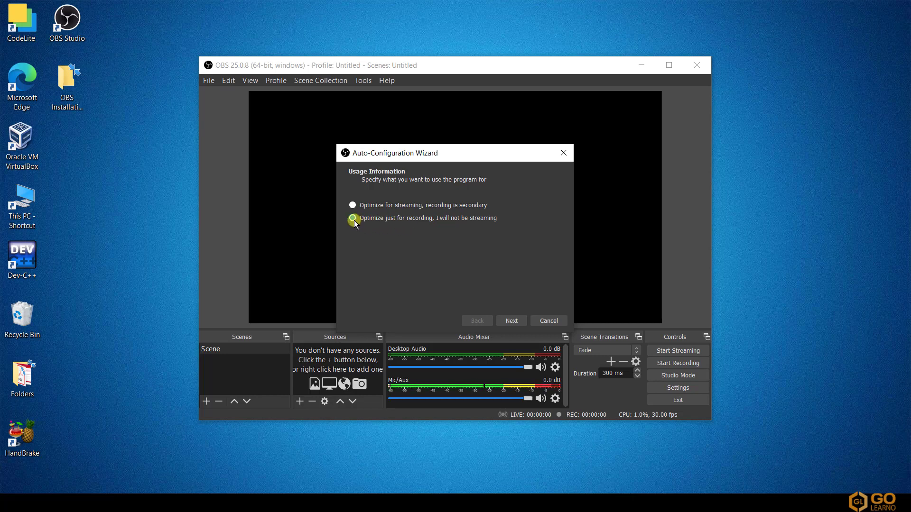
{"action": "left_click", "coordinate": [506, 315]}
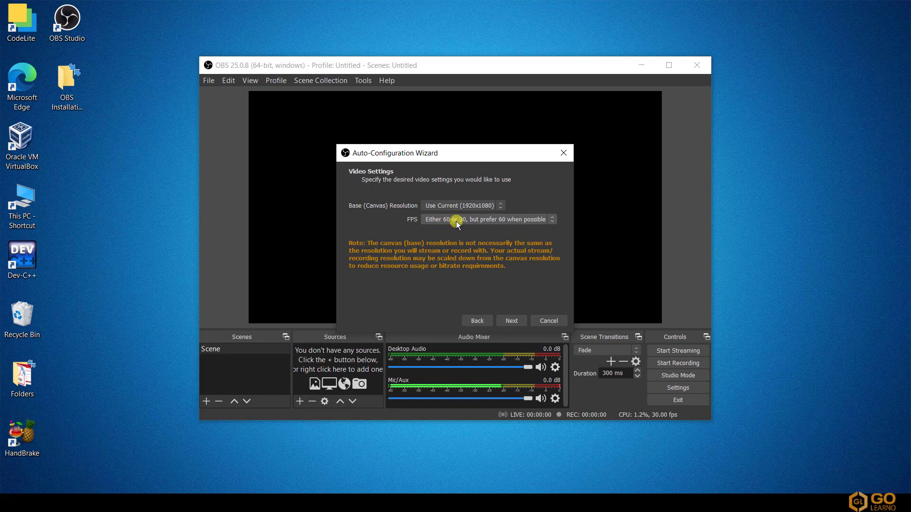
{"action": "left_click", "coordinate": [504, 321]}
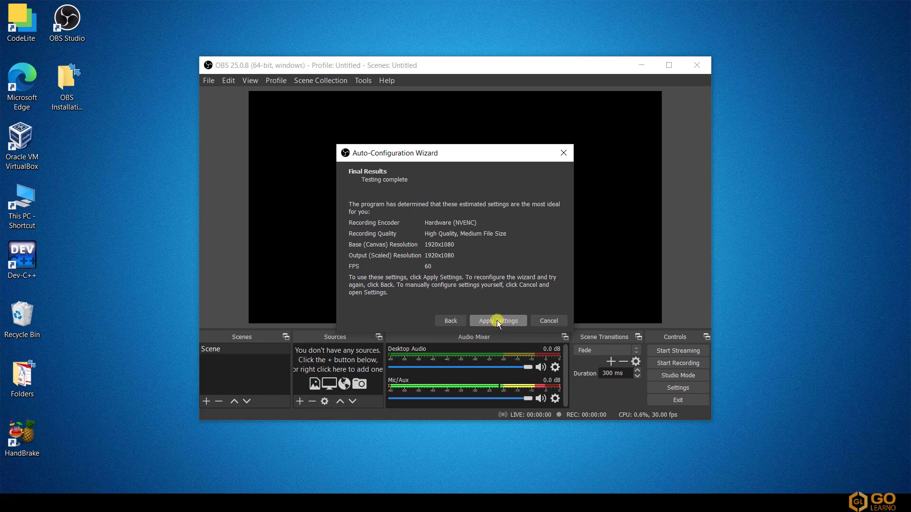
{"action": "left_click", "coordinate": [497, 321]}
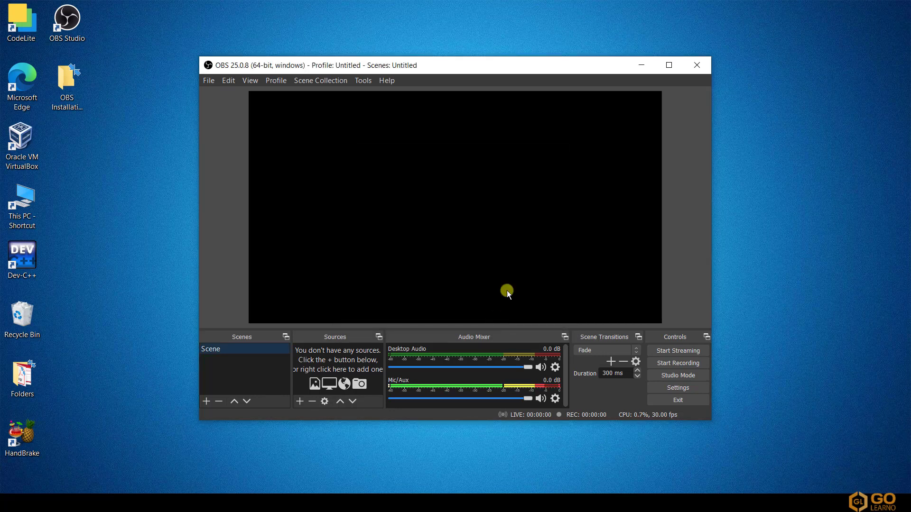
Step: Create a folder named OBS Recordings on the Desktop and set it as the recording path in the output settings
{"action": "left_click", "coordinate": [668, 65]}
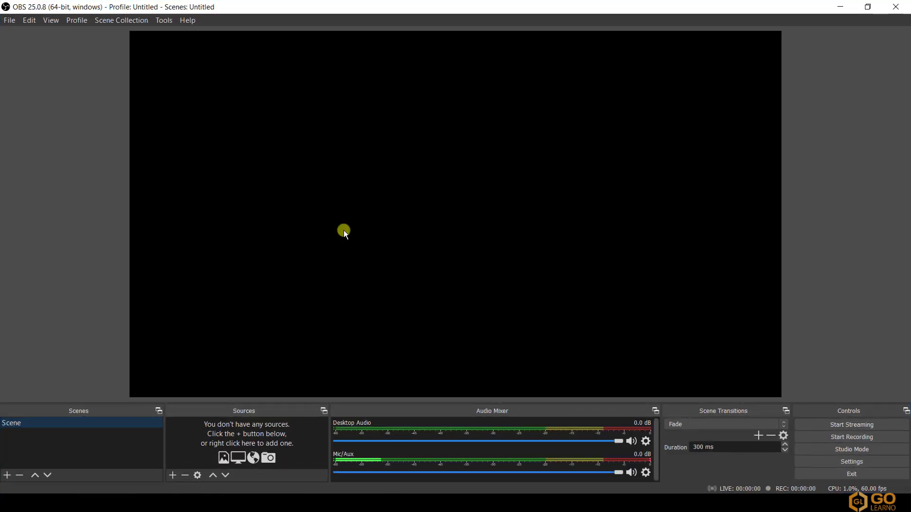
{"action": "left_click", "coordinate": [823, 462]}
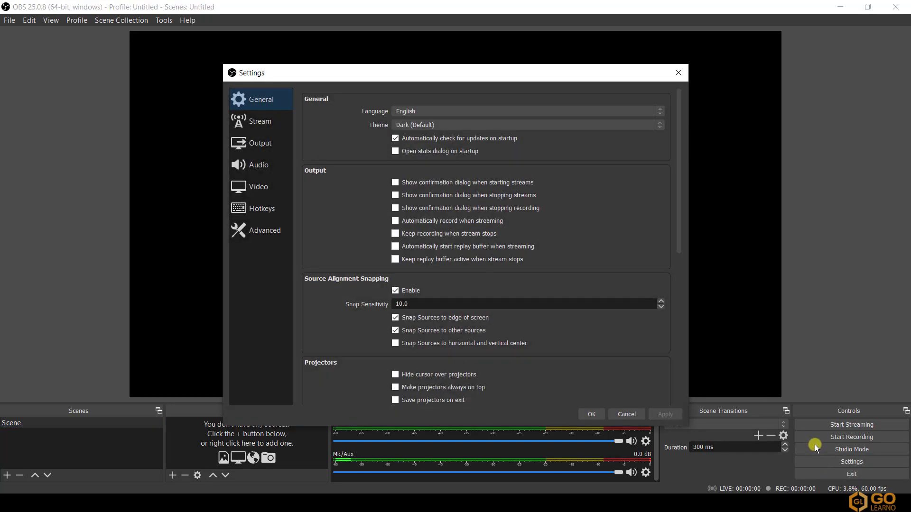
{"action": "left_click", "coordinate": [263, 147]}
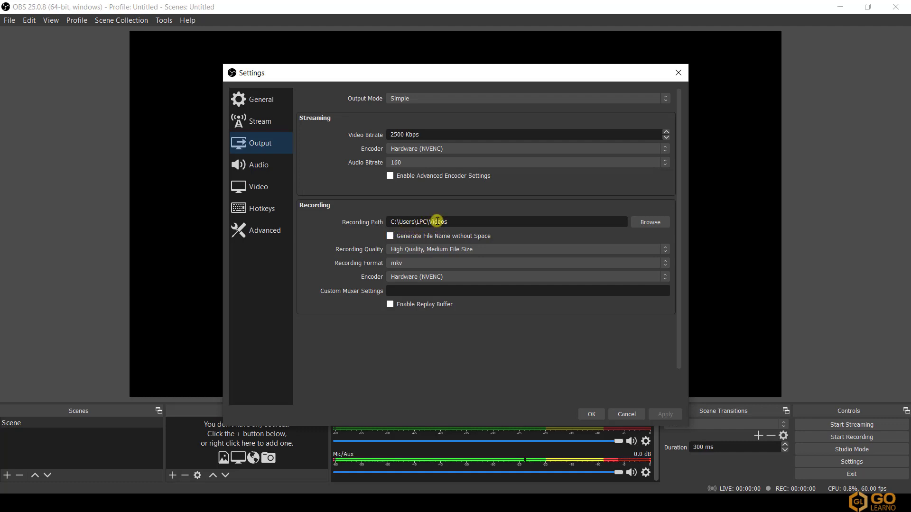
{"action": "left_click", "coordinate": [649, 225]}
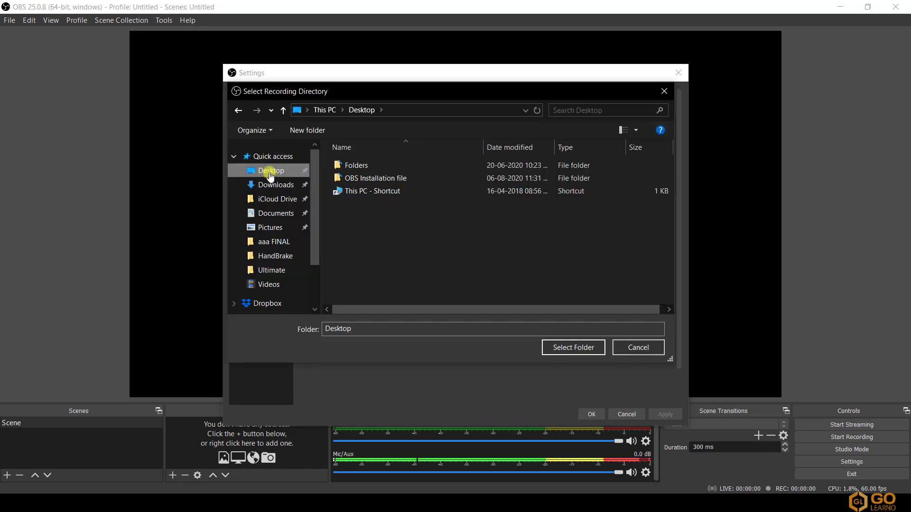
{"action": "left_click", "coordinate": [305, 132]}
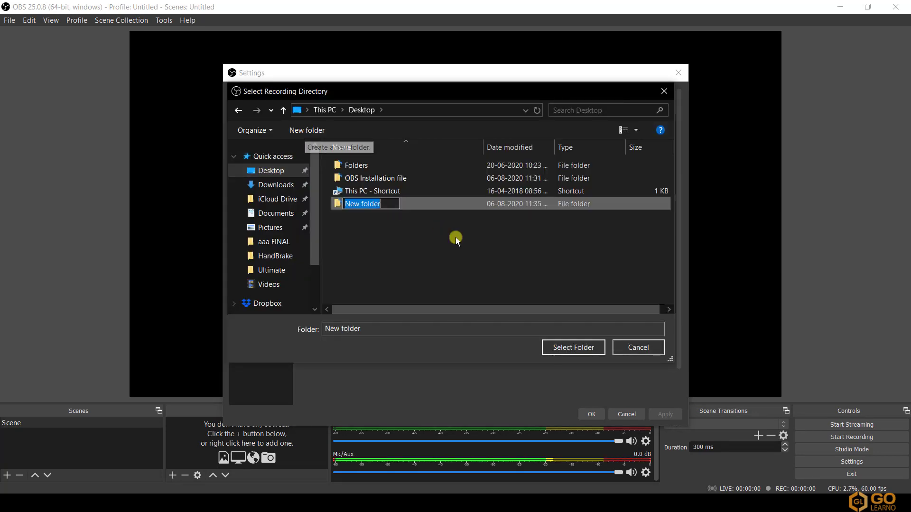
{"action": "type", "text": "OBS R"}
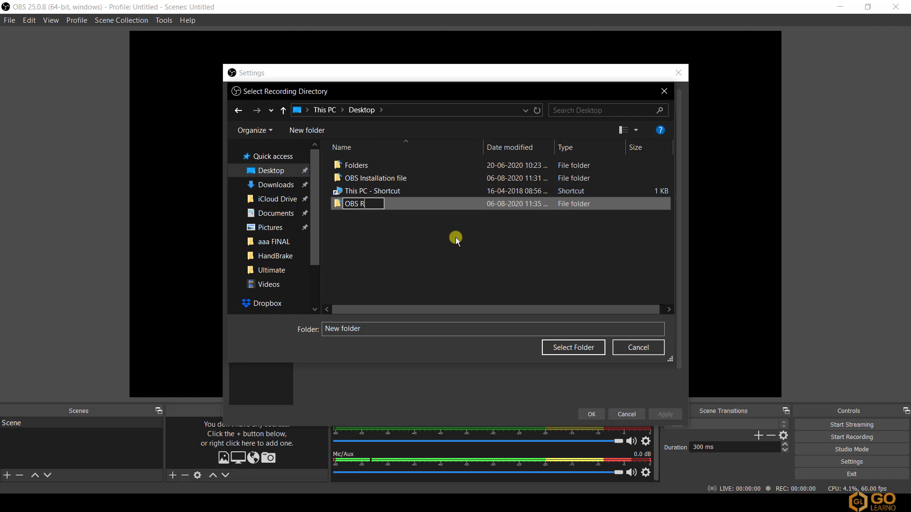
{"action": "type", "text": "ecordings"}
{"action": "key", "text": "Return"}
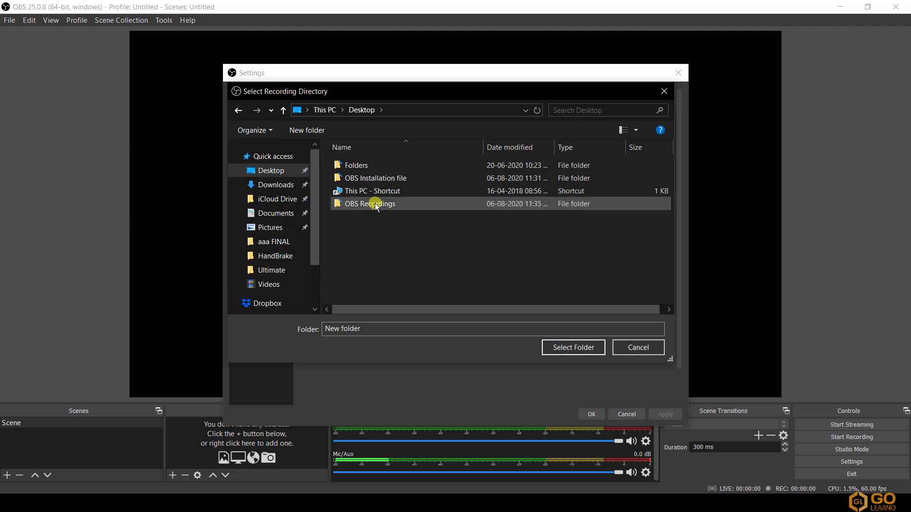
{"action": "double_click", "coordinate": [375, 203]}
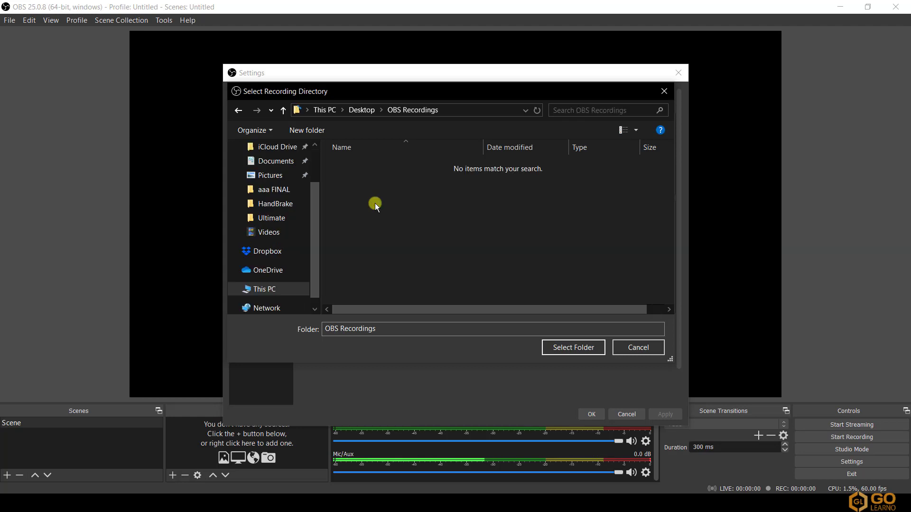
{"action": "left_click", "coordinate": [565, 347]}
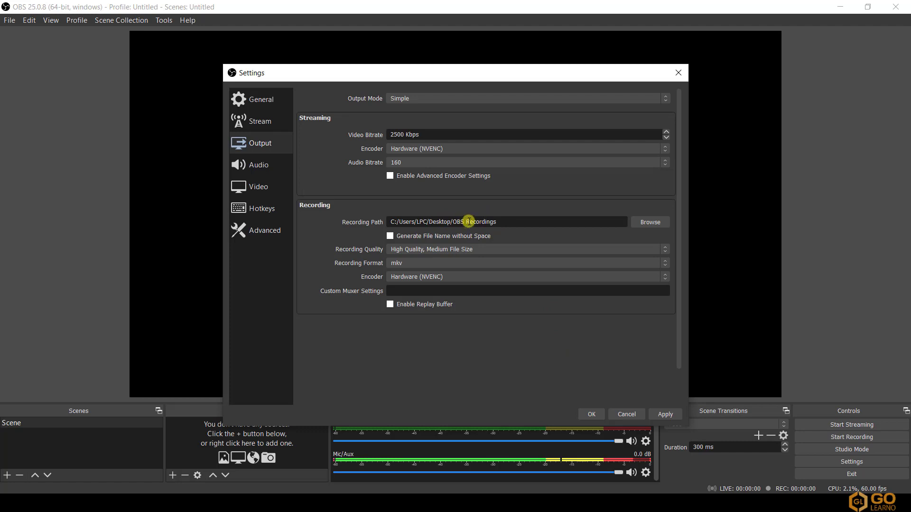
{"action": "left_click", "coordinate": [663, 414]}
{"action": "left_click", "coordinate": [592, 414]}
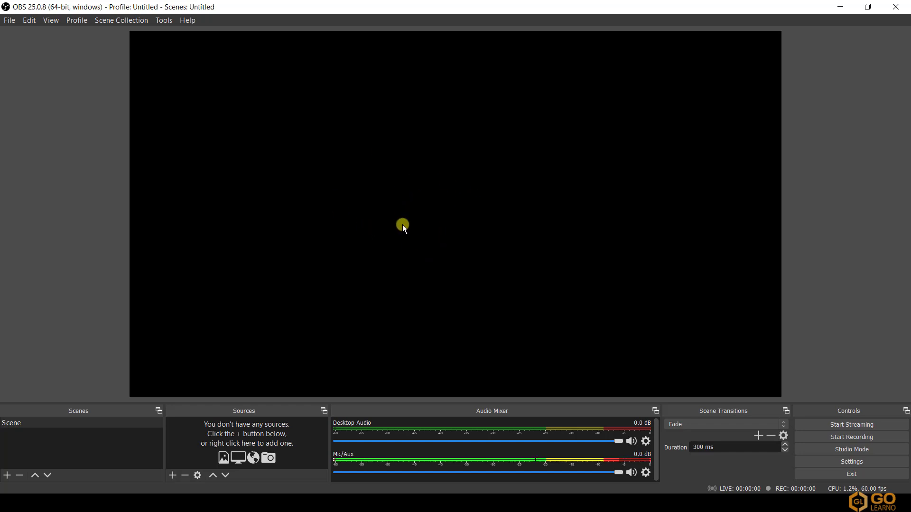
Step: Try to start a recording without sources, and add a new Display Capture source with its default name to the scene
{"action": "left_click", "coordinate": [819, 436]}
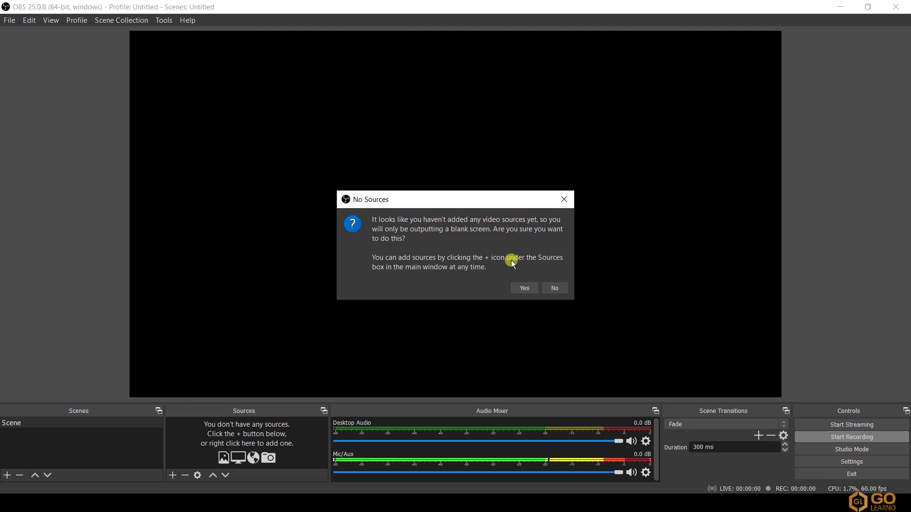
{"action": "left_click", "coordinate": [560, 203]}
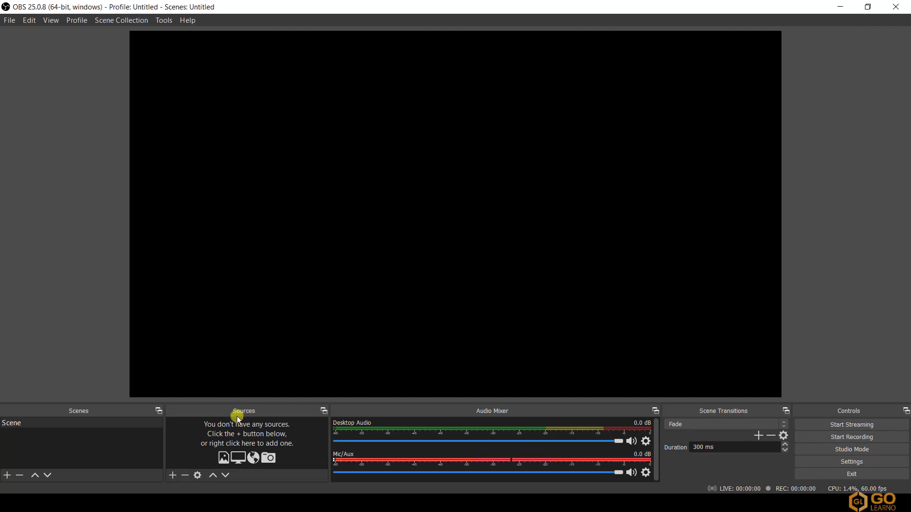
{"action": "left_click", "coordinate": [172, 476]}
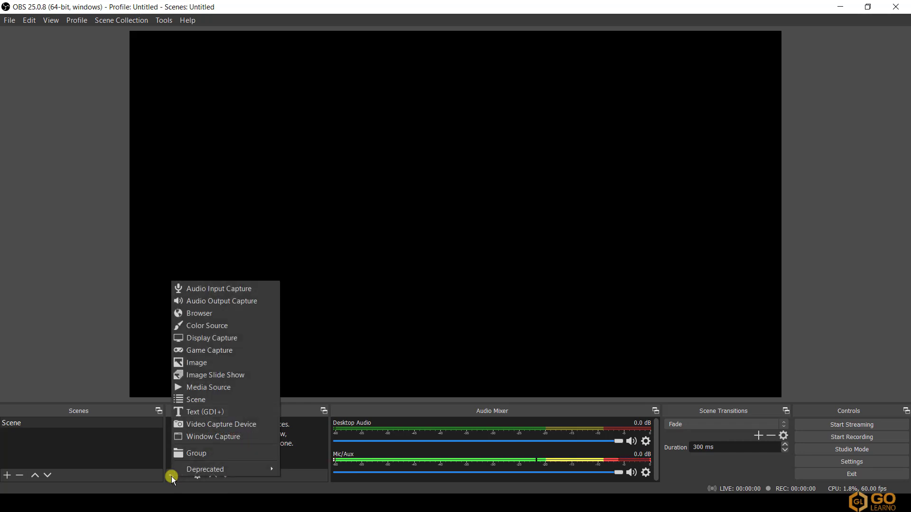
{"action": "left_click", "coordinate": [195, 340]}
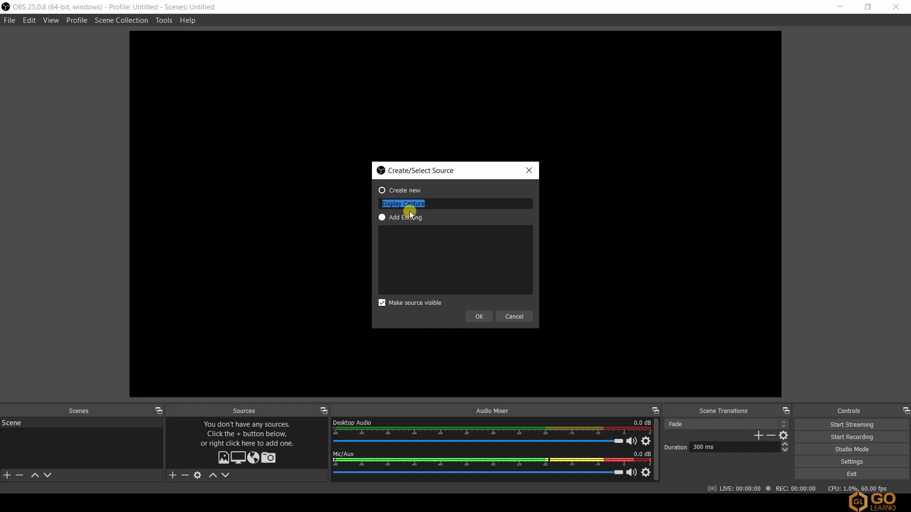
{"action": "left_click", "coordinate": [477, 316]}
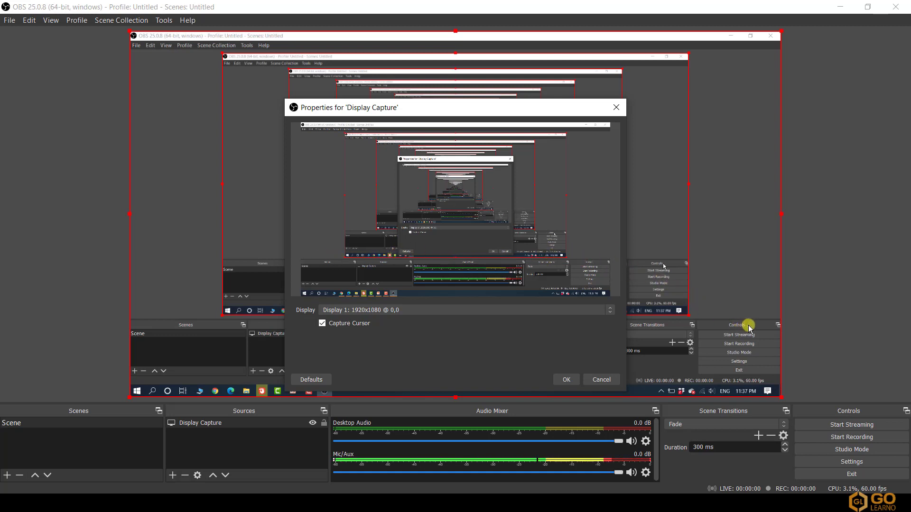
Step: Try to start recording the display, and apply Software (x264) as the recording encoder in the output settings
{"action": "left_click", "coordinate": [840, 438]}
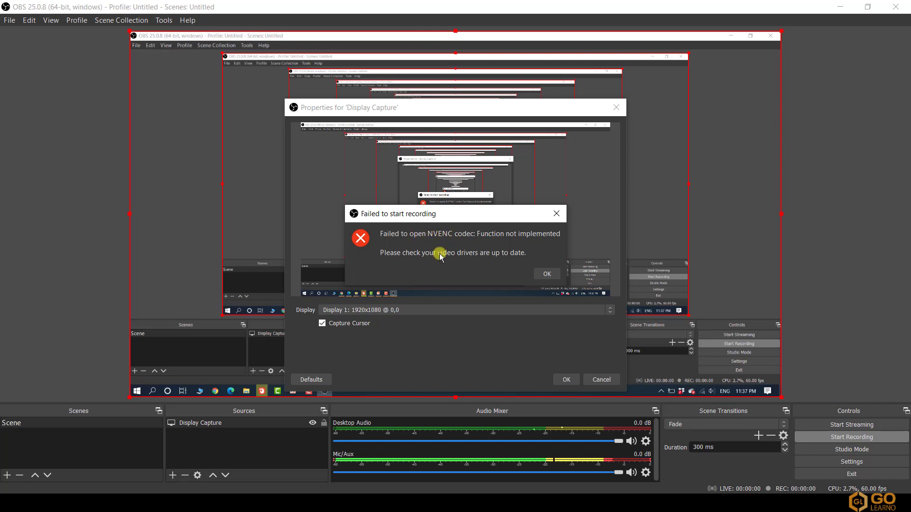
{"action": "left_click", "coordinate": [546, 275]}
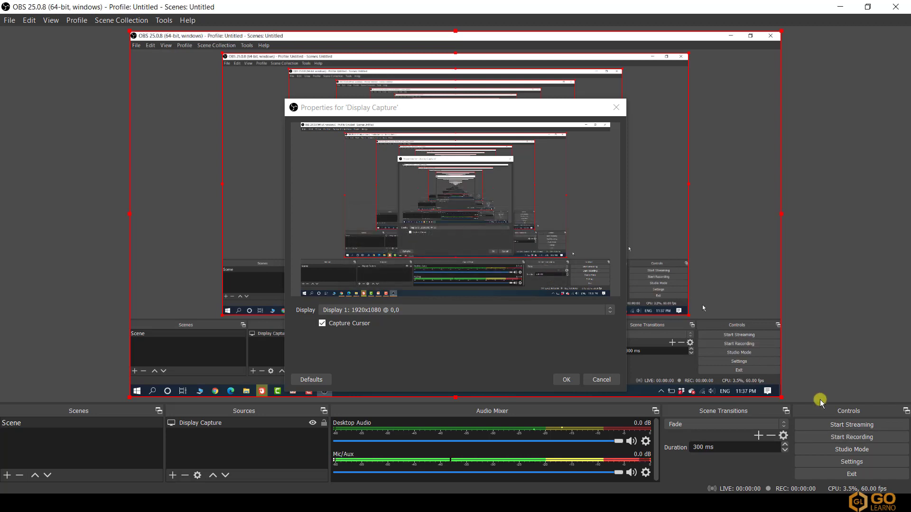
{"action": "left_click", "coordinate": [850, 462]}
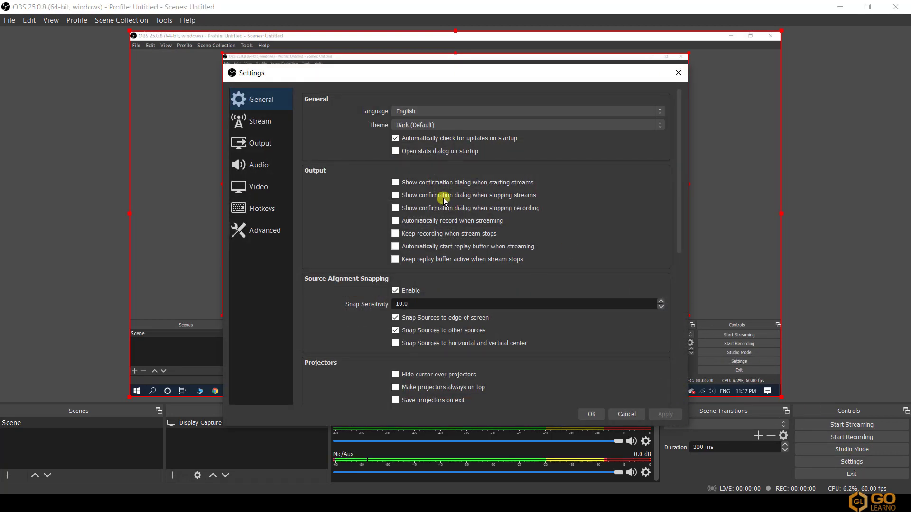
{"action": "left_click", "coordinate": [261, 143]}
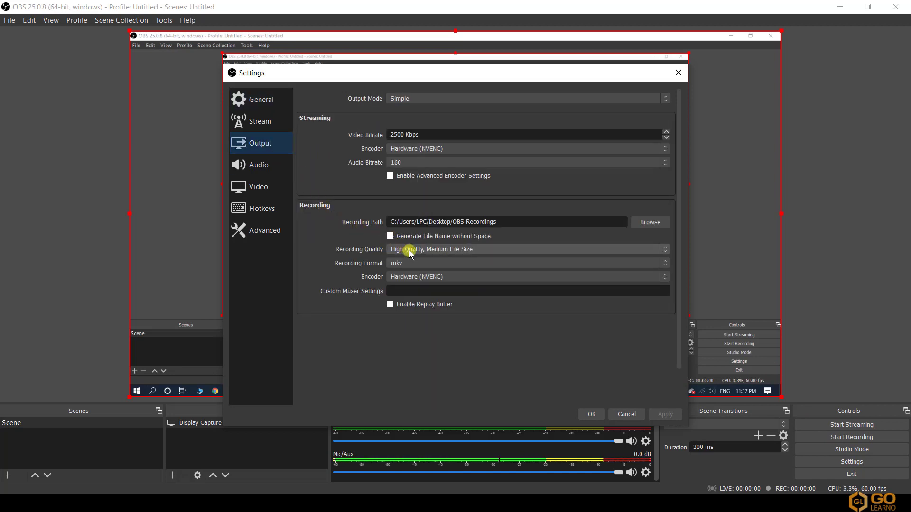
{"action": "left_click", "coordinate": [422, 280]}
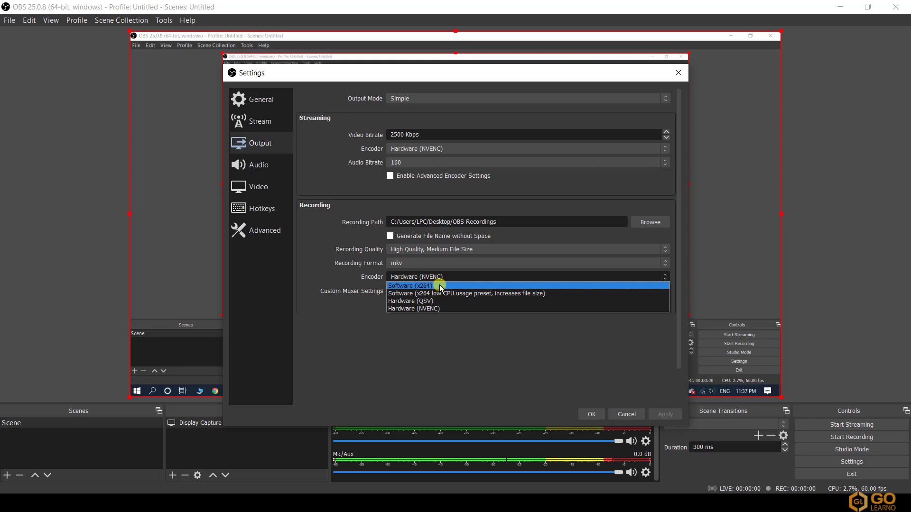
{"action": "left_click", "coordinate": [439, 285]}
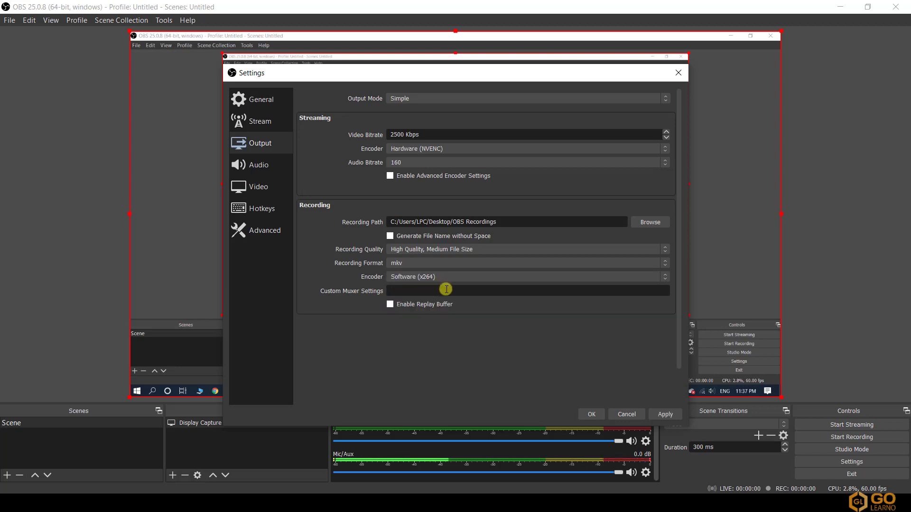
{"action": "left_click", "coordinate": [673, 414]}
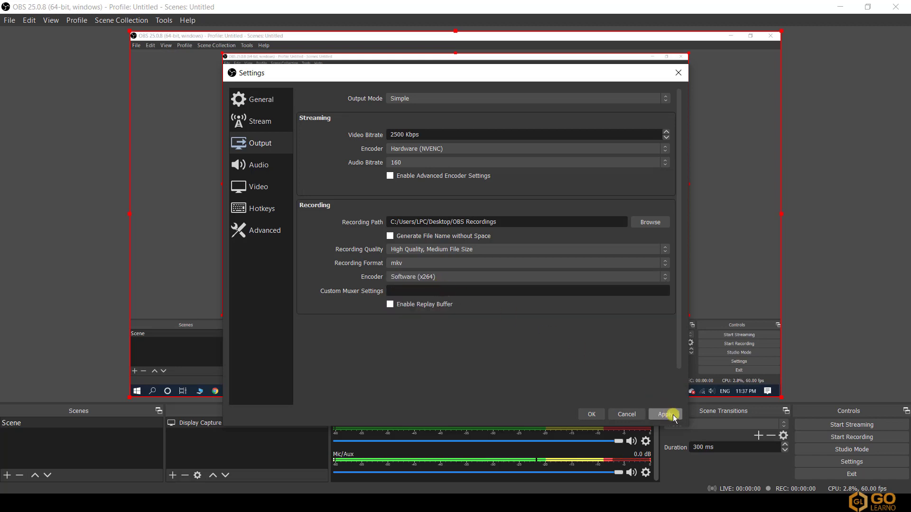
Step: Confirm the output settings, and start and stop a short test recording of the display
{"action": "left_click", "coordinate": [593, 414]}
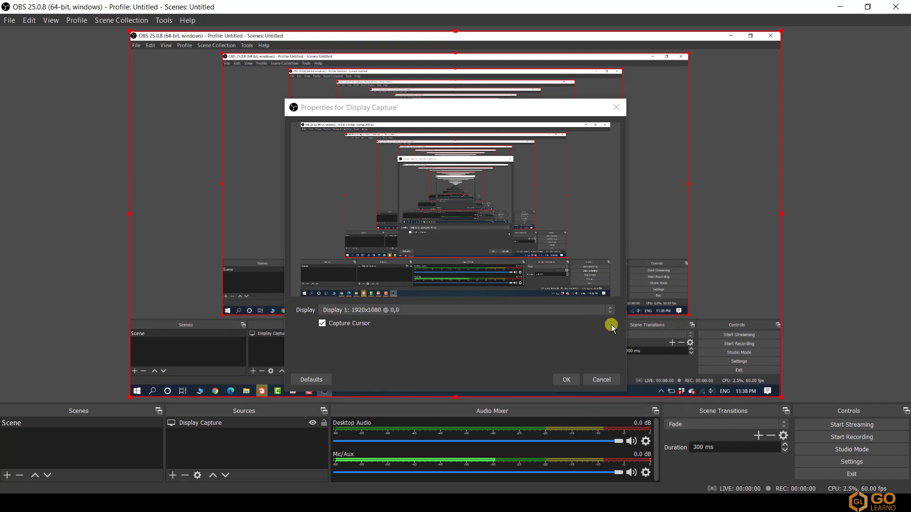
{"action": "left_click", "coordinate": [821, 434]}
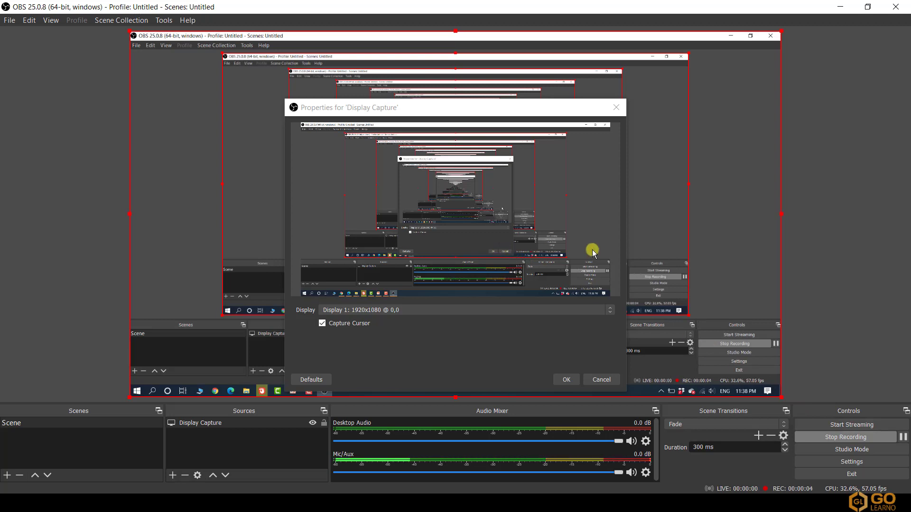
{"action": "left_click", "coordinate": [826, 434]}
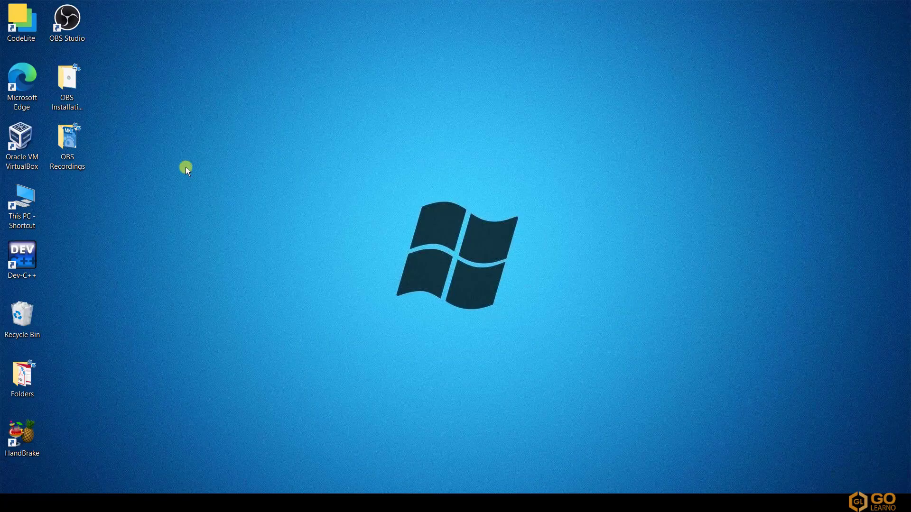
{"action": "left_click", "coordinate": [68, 156]}
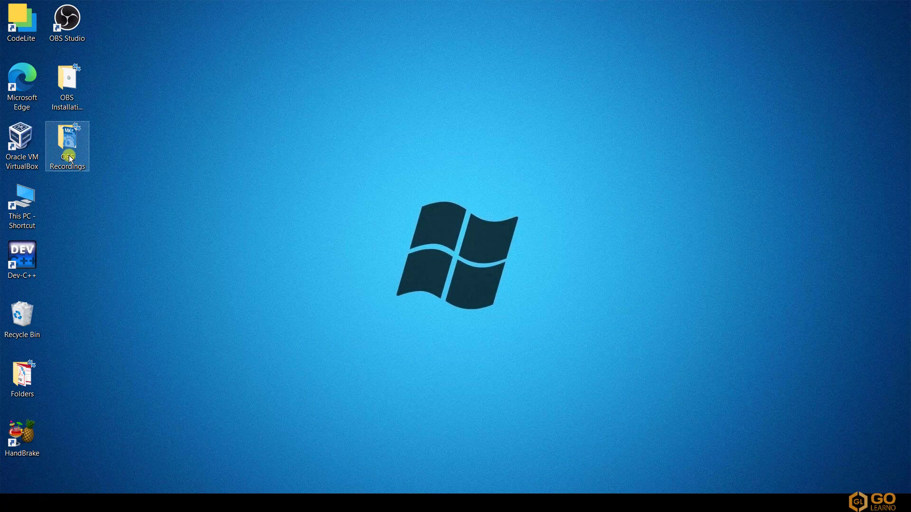
{"action": "double_click", "coordinate": [70, 155]}
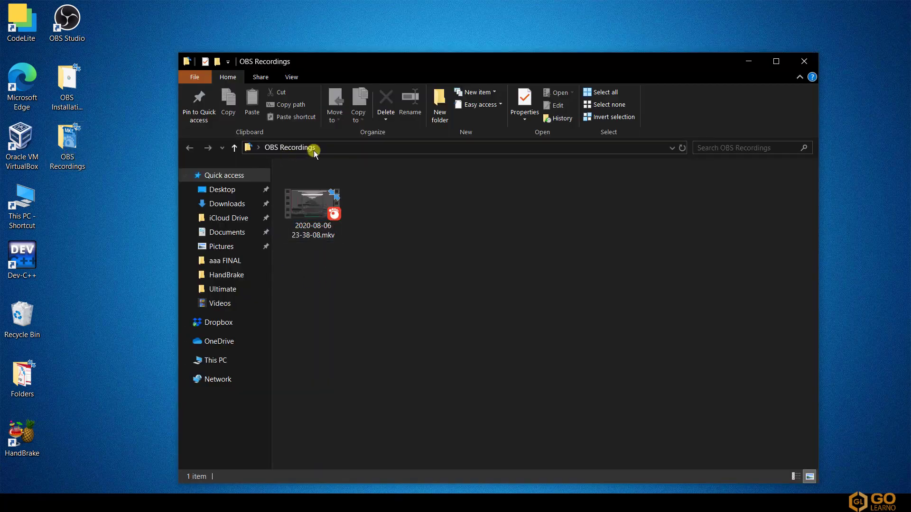
{"action": "left_click", "coordinate": [318, 220]}
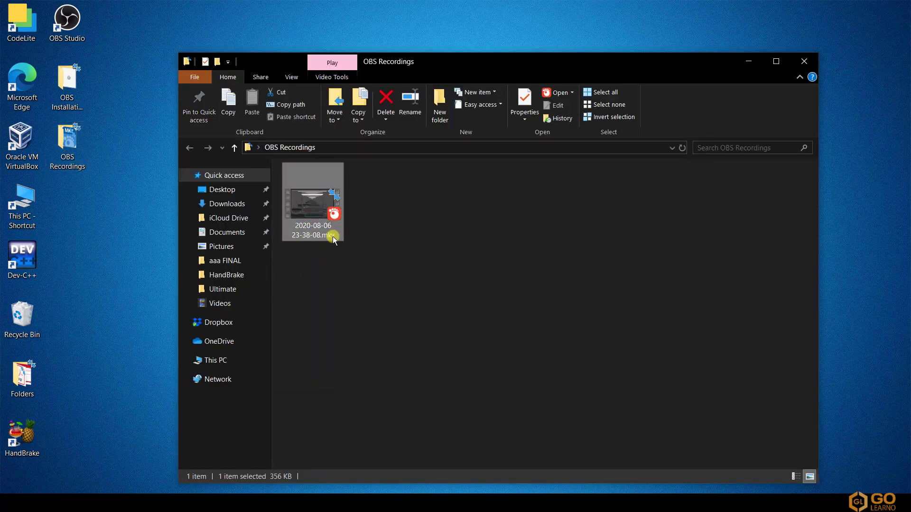
{"action": "double_click", "coordinate": [314, 212]}
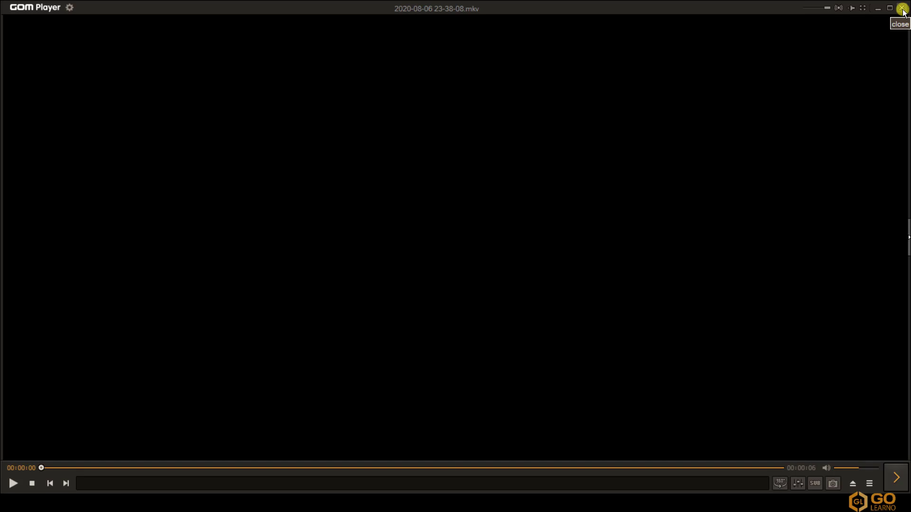
{"action": "left_click", "coordinate": [902, 9]}
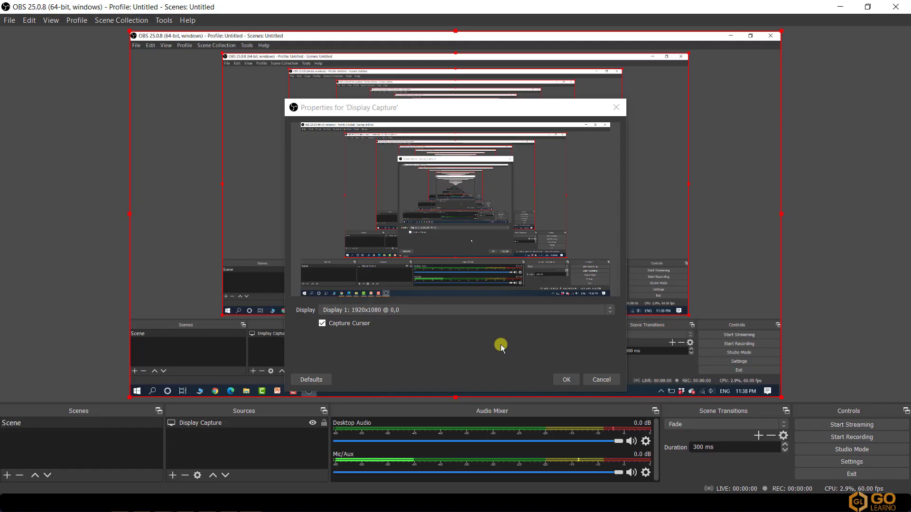
{"action": "left_click", "coordinate": [565, 379]}
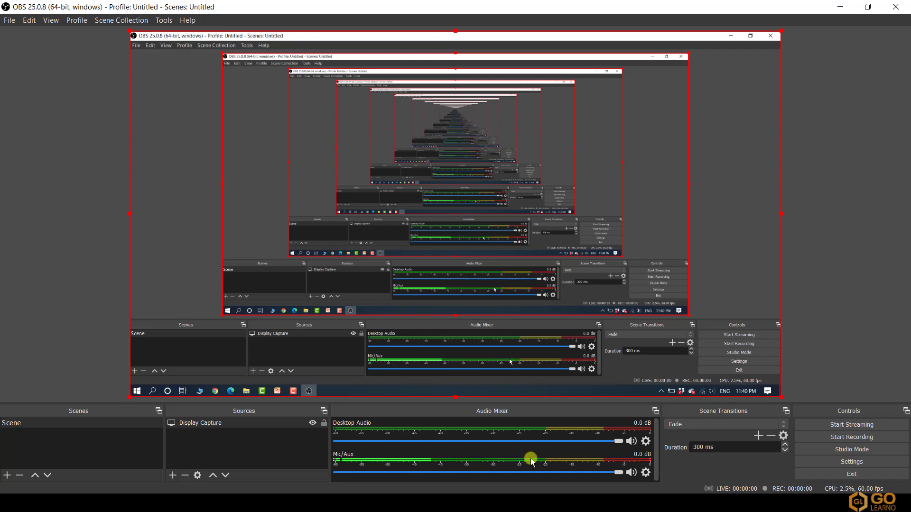
Step: Add a Noise Suppression filter with its default name to the Mic/Aux audio and set its suppression level to -20 dB
{"action": "left_click", "coordinate": [645, 474]}
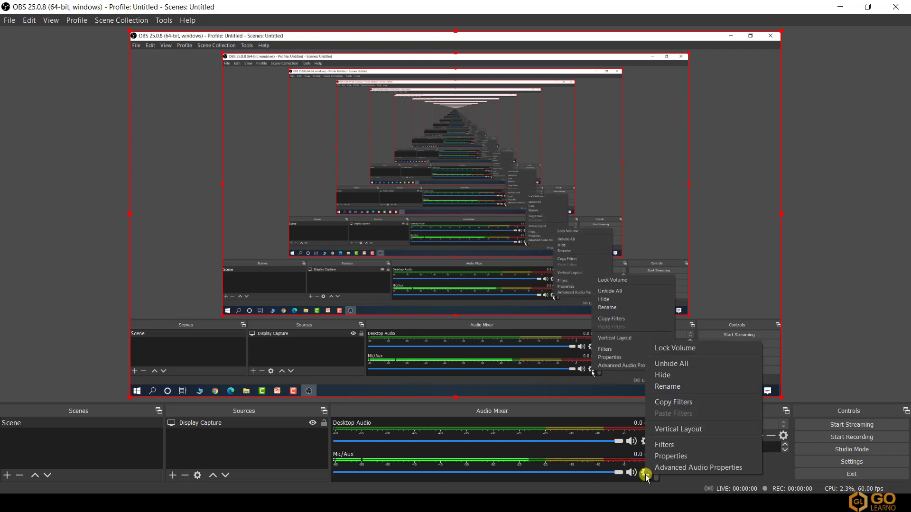
{"action": "left_click", "coordinate": [665, 445]}
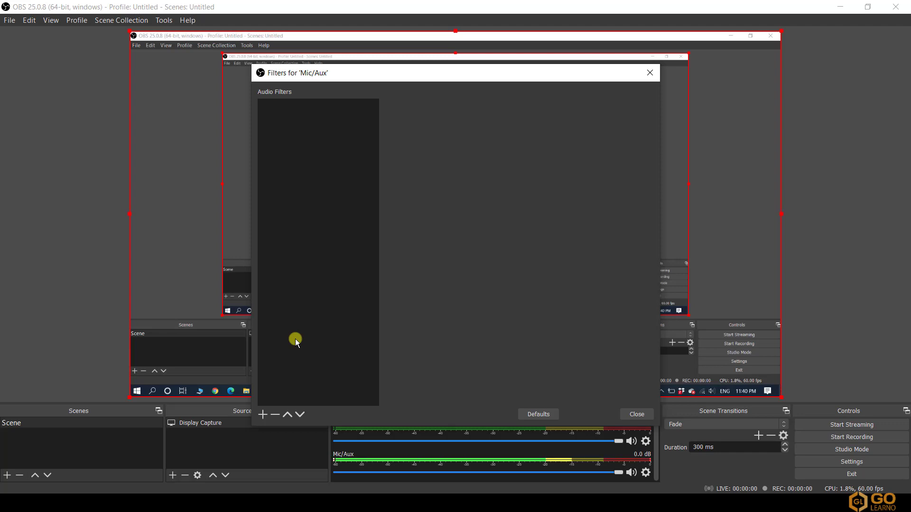
{"action": "left_click", "coordinate": [263, 414]}
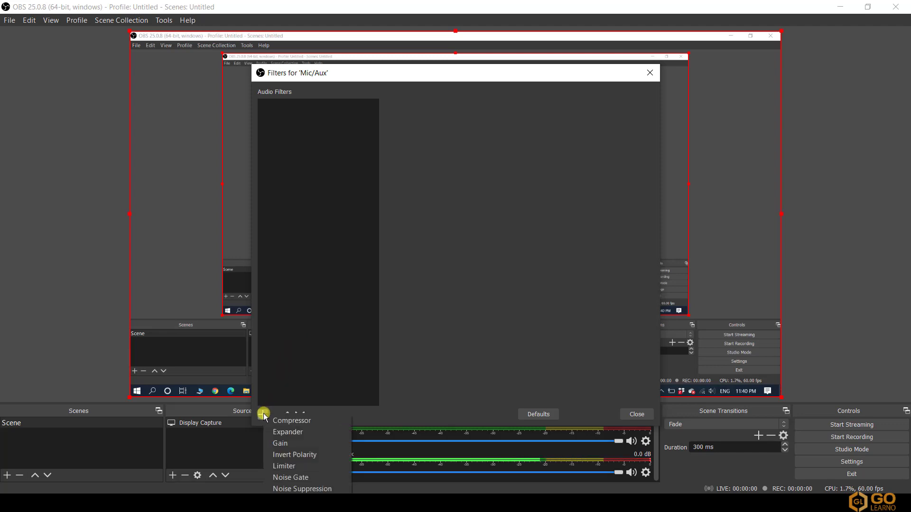
{"action": "left_click", "coordinate": [306, 489]}
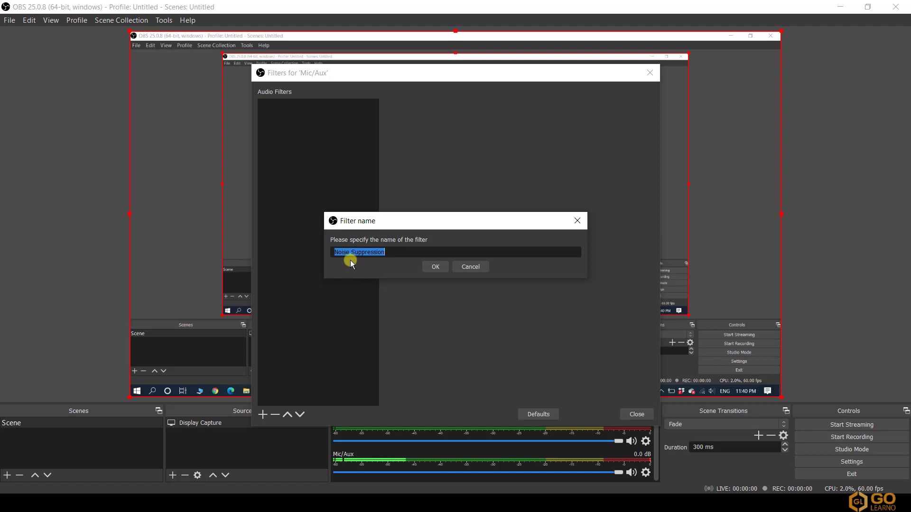
{"action": "left_click", "coordinate": [436, 267]}
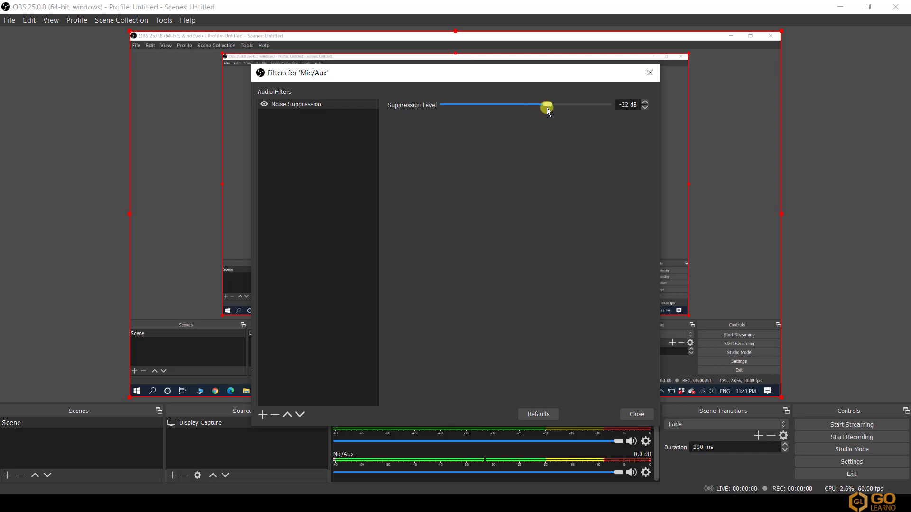
{"action": "left_click_drag", "start_coordinate": [546, 107], "coordinate": [553, 107]}
{"action": "left_click_drag", "start_coordinate": [538, 104], "coordinate": [558, 104]}
Step: Add a Noise Gate filter and a Compressor filter to Mic/Aux, keeping their default names and settings
{"action": "left_click", "coordinate": [261, 415]}
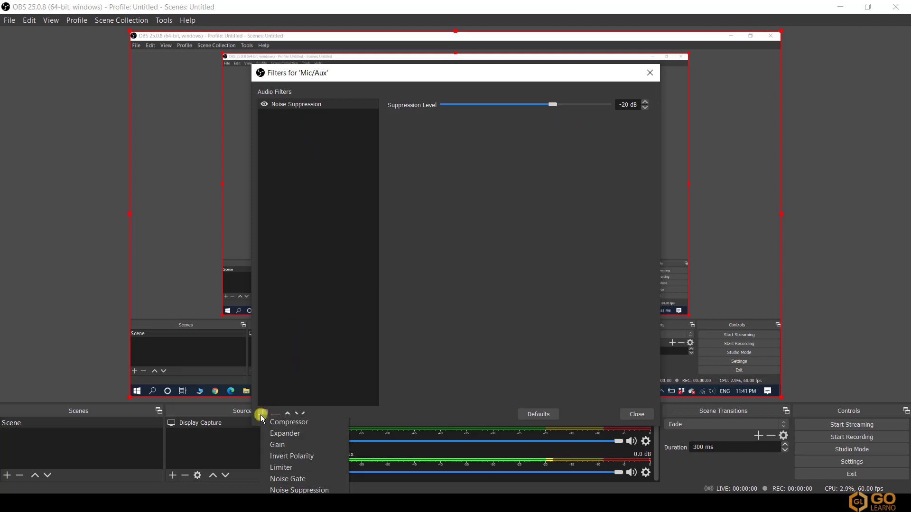
{"action": "left_click", "coordinate": [294, 479]}
{"action": "left_click", "coordinate": [429, 267]}
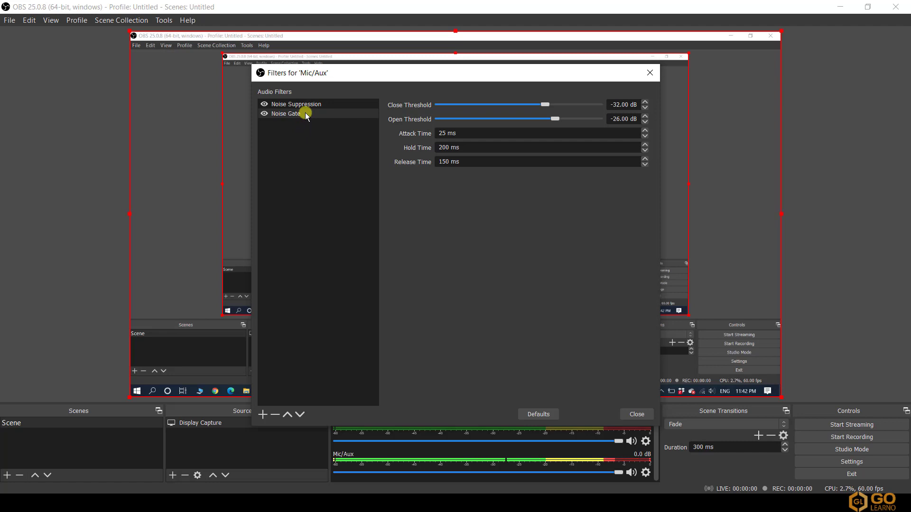
{"action": "left_click", "coordinate": [262, 411]}
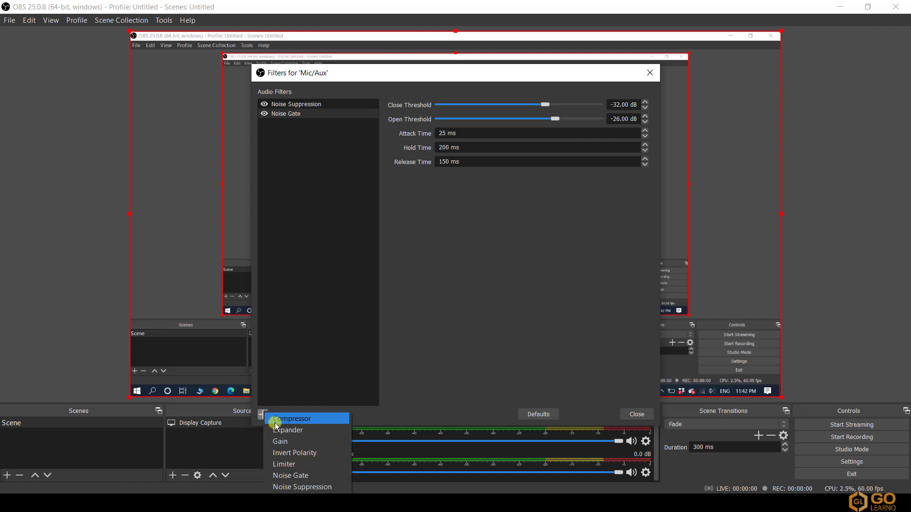
{"action": "left_click", "coordinate": [276, 424]}
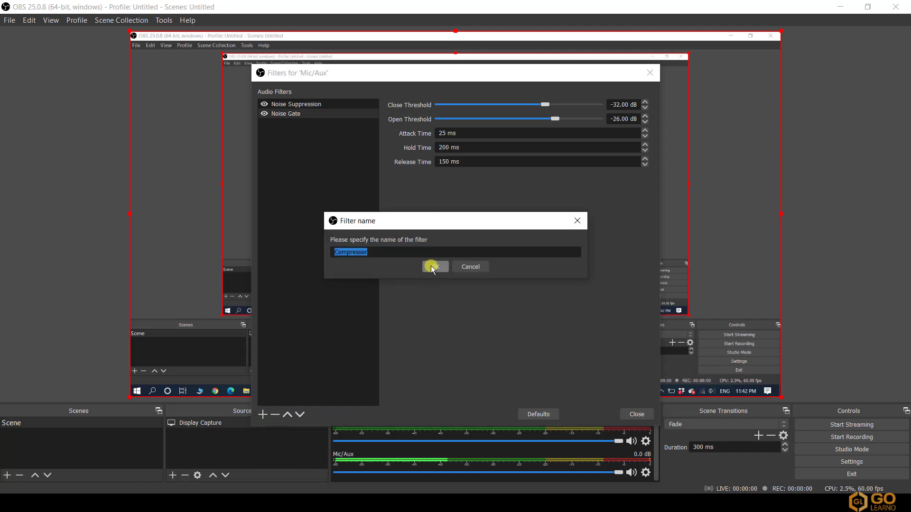
{"action": "left_click", "coordinate": [432, 267]}
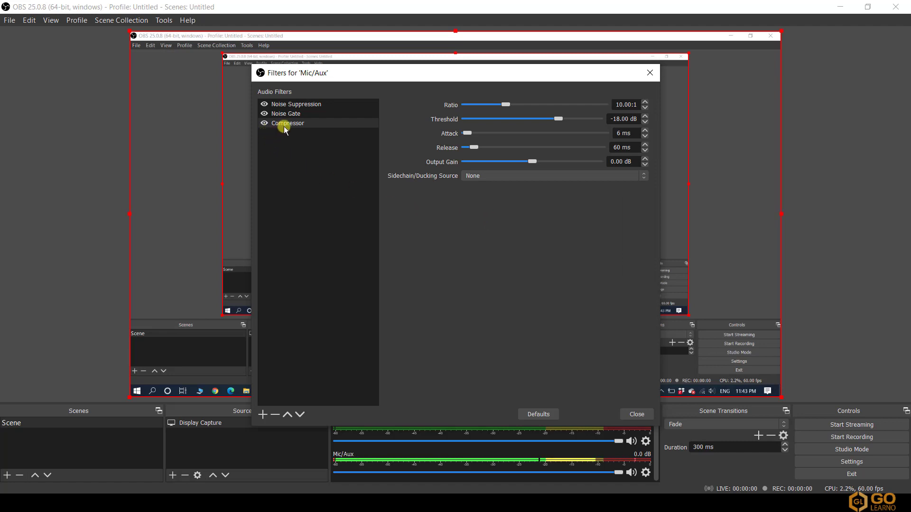
Step: Add a Gain filter with its default name to Mic/Aux, try low and high gain levels, and set the gain to 2.10 dB
{"action": "left_click", "coordinate": [262, 414]}
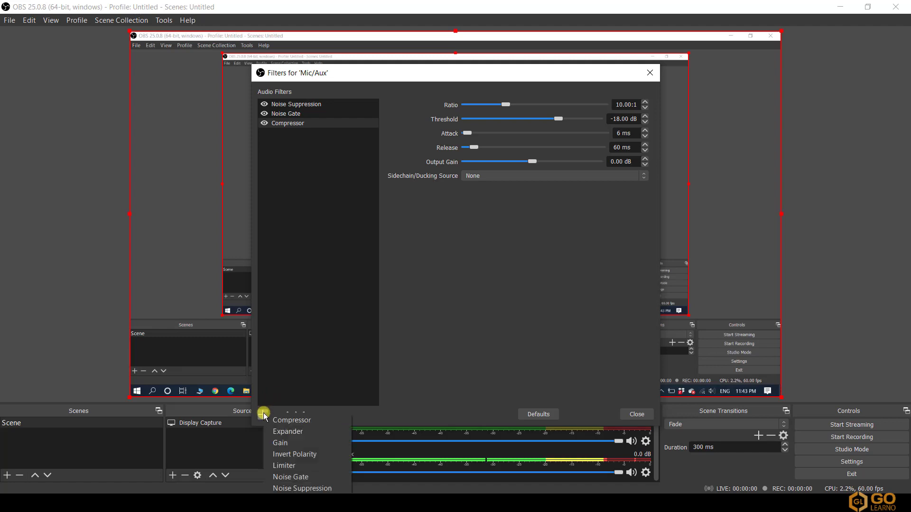
{"action": "left_click", "coordinate": [282, 442]}
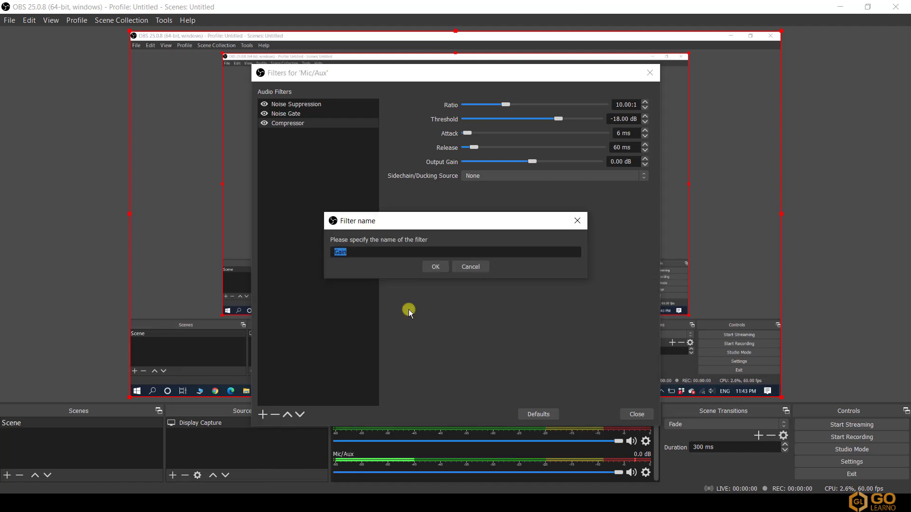
{"action": "left_click", "coordinate": [435, 267]}
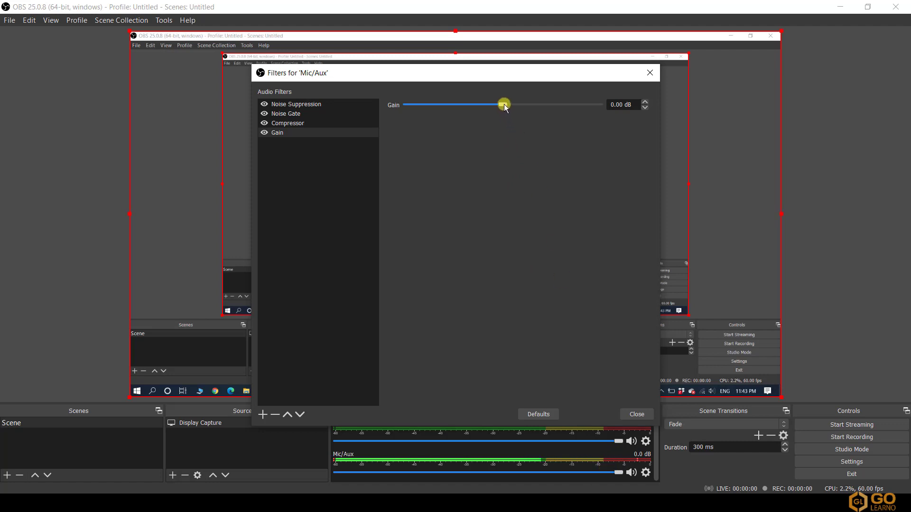
{"action": "left_click_drag", "start_coordinate": [502, 104], "coordinate": [427, 105]}
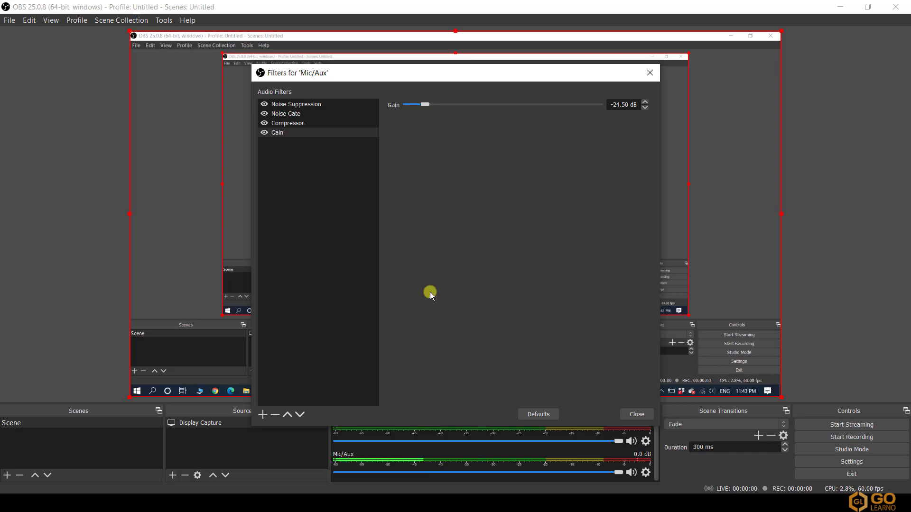
{"action": "left_click_drag", "start_coordinate": [423, 103], "coordinate": [544, 125]}
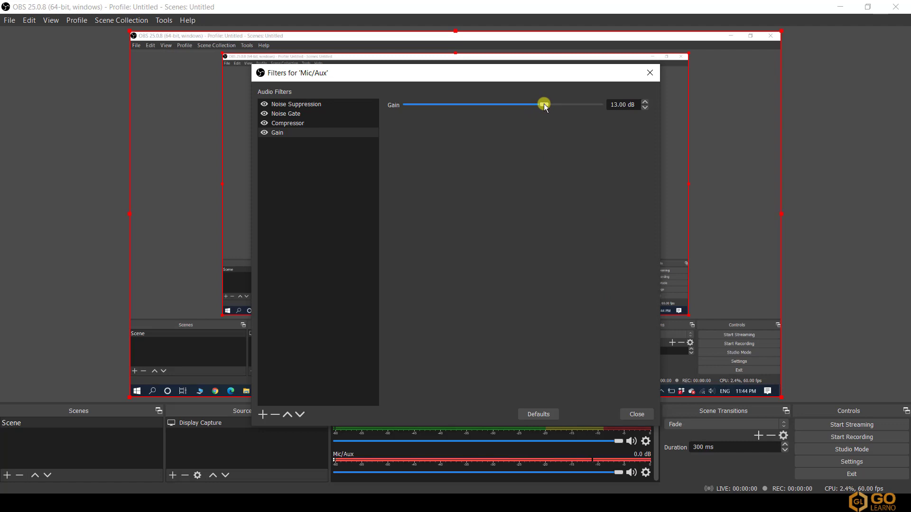
{"action": "left_click_drag", "start_coordinate": [544, 103], "coordinate": [503, 103]}
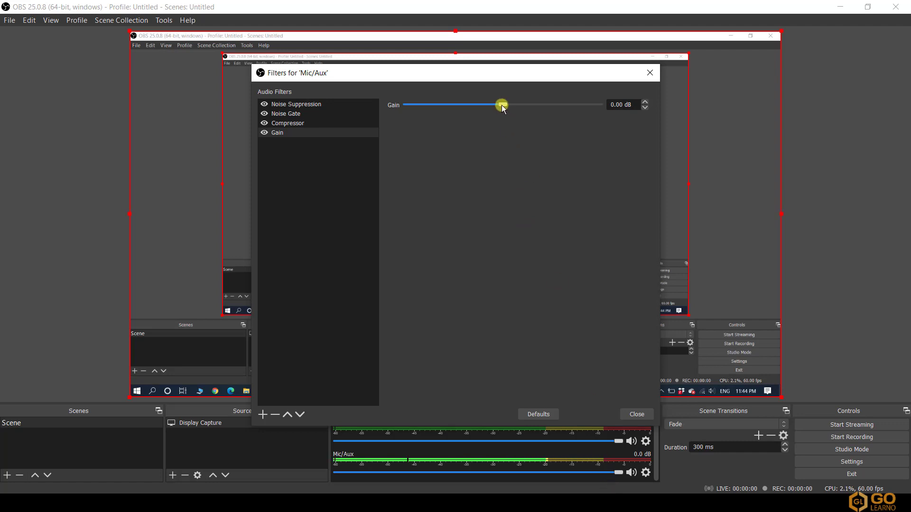
{"action": "left_click_drag", "start_coordinate": [502, 104], "coordinate": [508, 104]}
Step: Show the Compressor filter's settings and start a new recording to test the microphone filters
{"action": "left_click", "coordinate": [275, 124]}
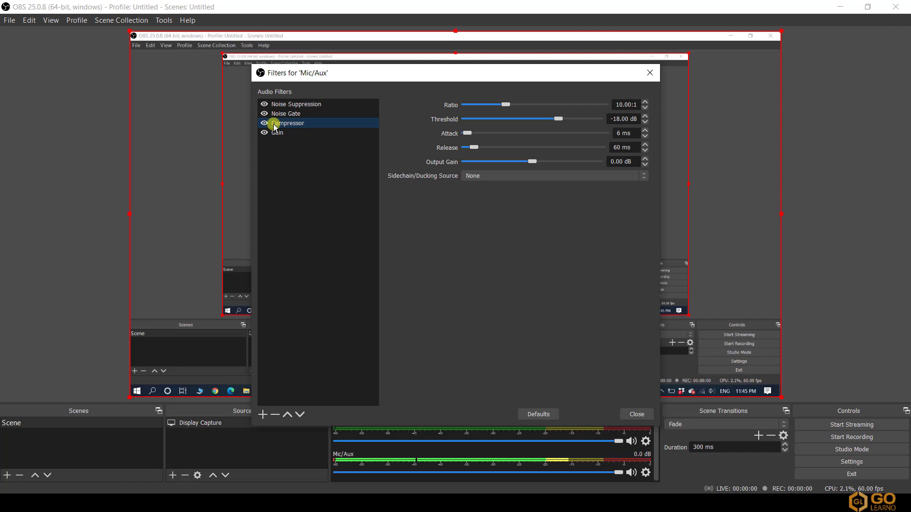
{"action": "left_click", "coordinate": [829, 437]}
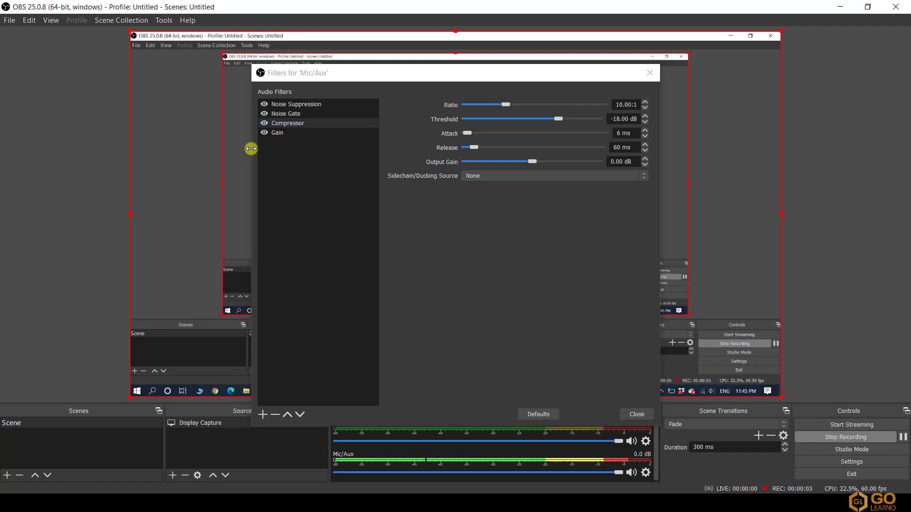
{"action": "left_click", "coordinate": [264, 125]}
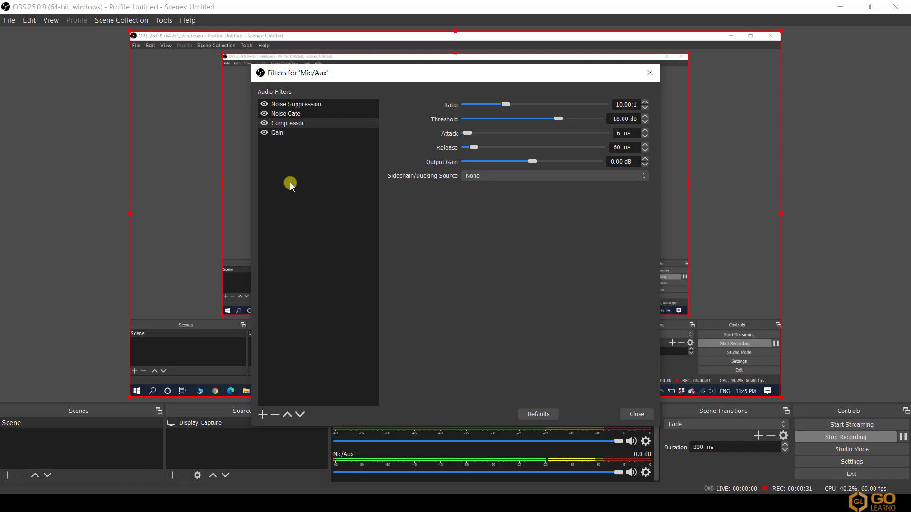
Step: Try a -15 dB suppression level on the Noise Suppression filter during the recording, and return it to -20 dB
{"action": "left_click", "coordinate": [279, 105]}
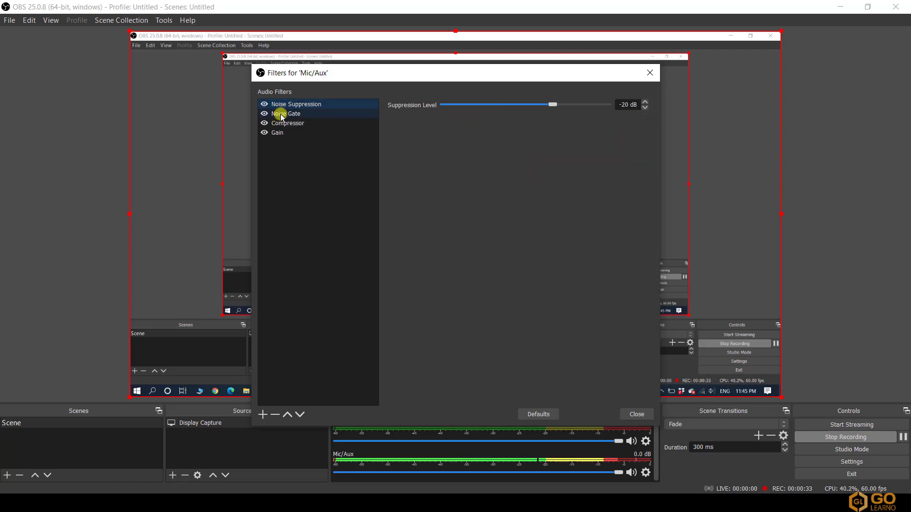
{"action": "left_click", "coordinate": [280, 115]}
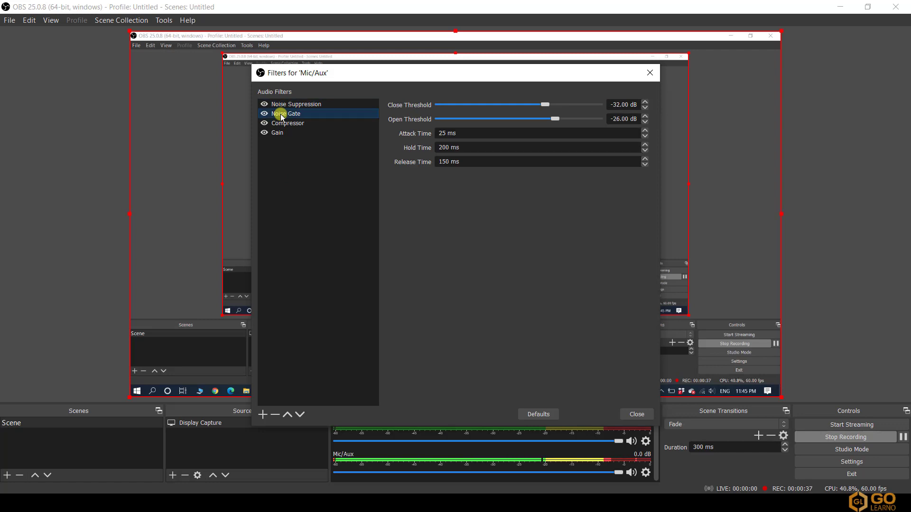
{"action": "left_click", "coordinate": [284, 104]}
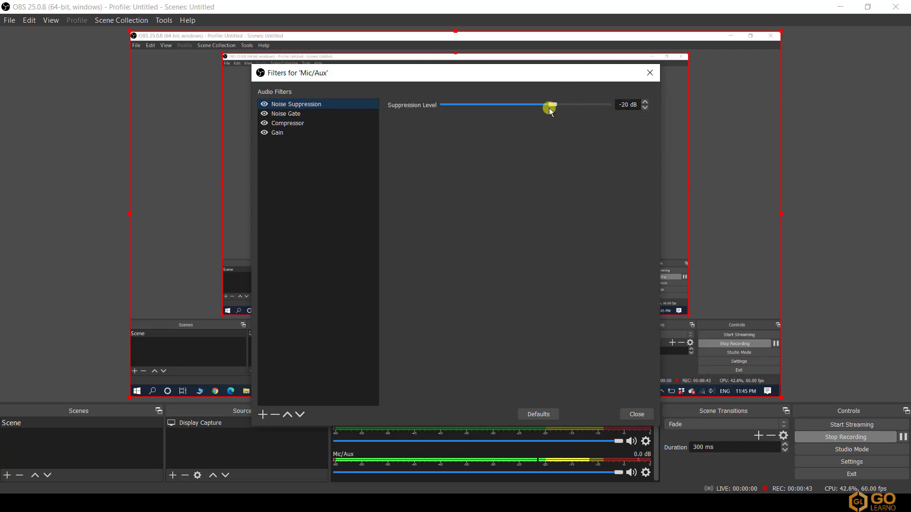
{"action": "mouse_move", "coordinate": [550, 104]}
{"action": "left_mouse_down"}
{"action": "mouse_move", "coordinate": [524, 106]}
{"action": "mouse_move", "coordinate": [563, 109]}
{"action": "left_mouse_up"}
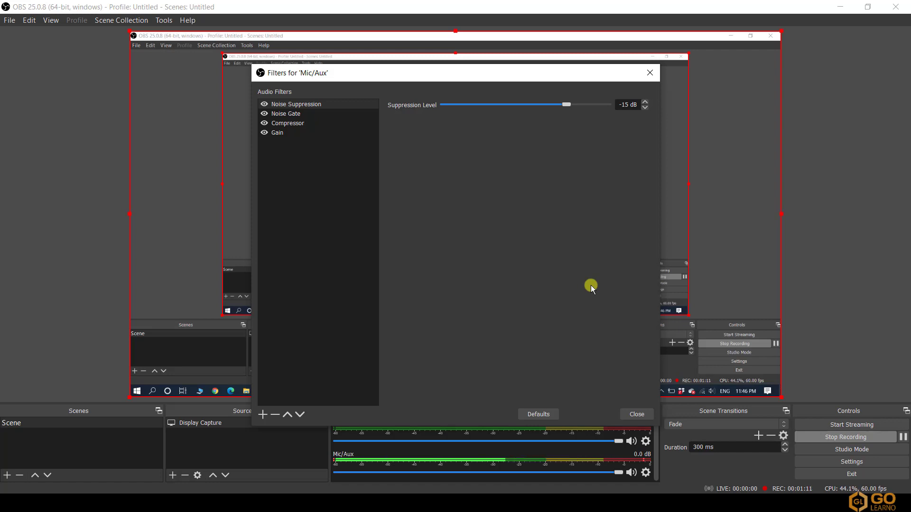
{"action": "left_click_drag", "start_coordinate": [566, 107], "coordinate": [552, 105]}
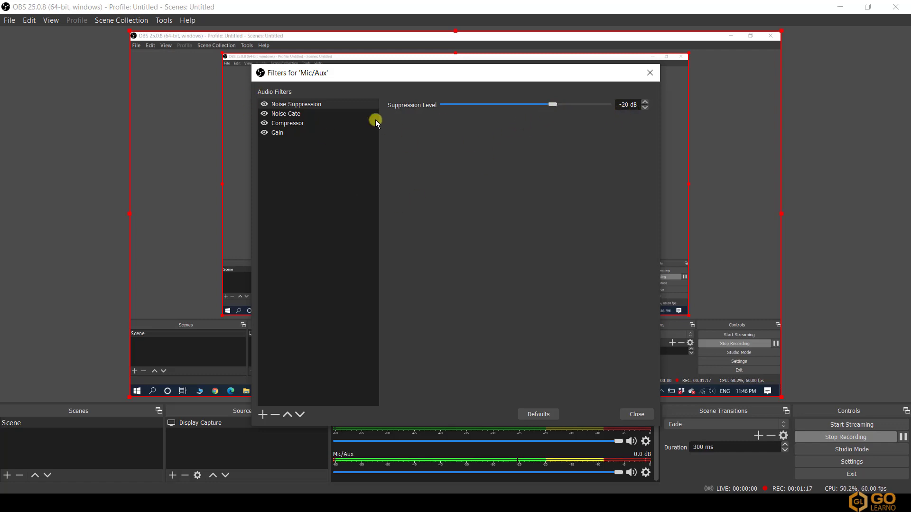
Step: Review the settings of the Noise Gate, Compressor and Gain filters while the recording runs
{"action": "left_click", "coordinate": [299, 114]}
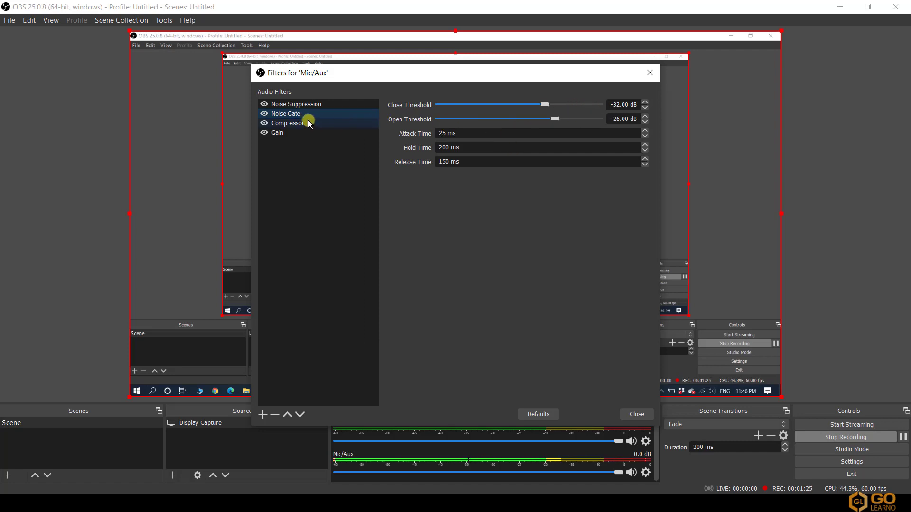
{"action": "left_click", "coordinate": [292, 123]}
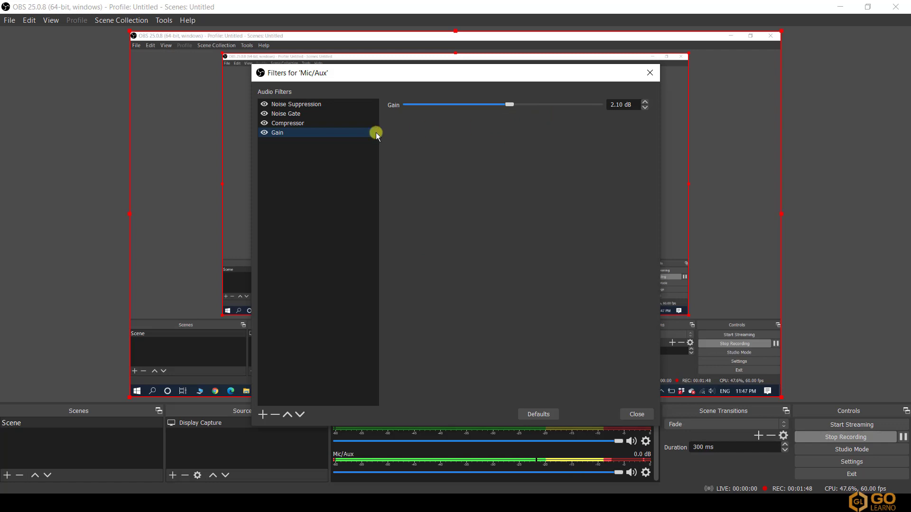
Step: Turn the Compressor filter off and back on while recording, and stop the recording
{"action": "left_click", "coordinate": [286, 124]}
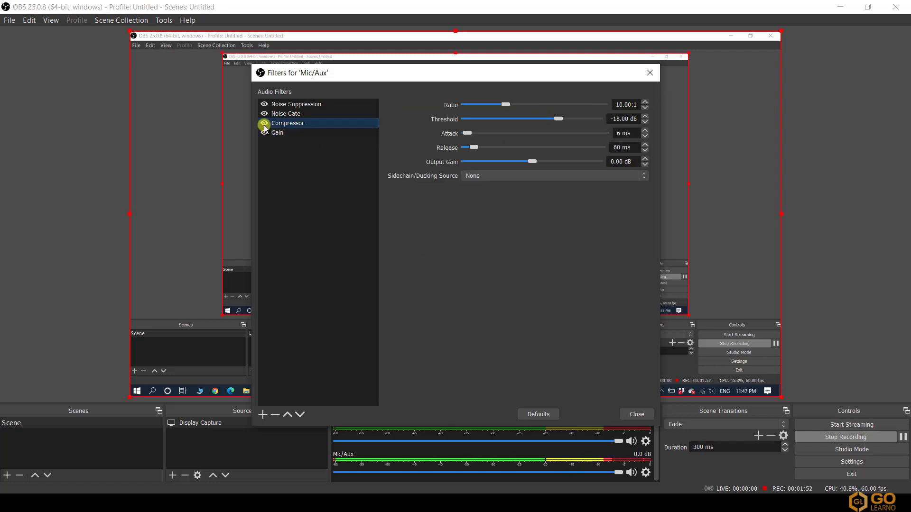
{"action": "left_click", "coordinate": [265, 123]}
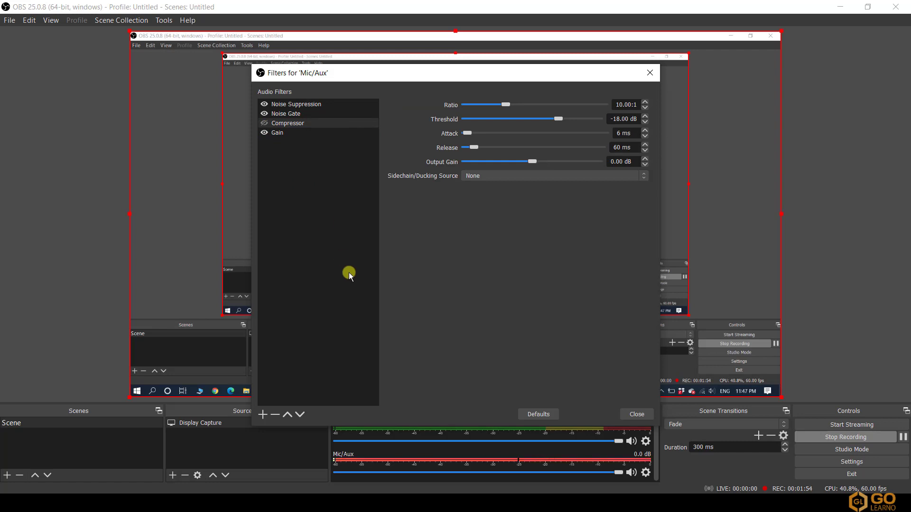
{"action": "left_click", "coordinate": [264, 122]}
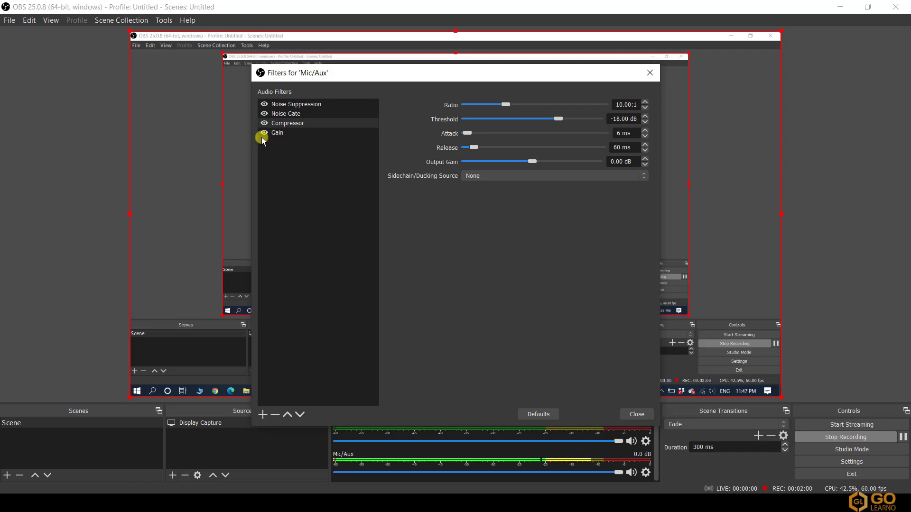
{"action": "left_click", "coordinate": [857, 439]}
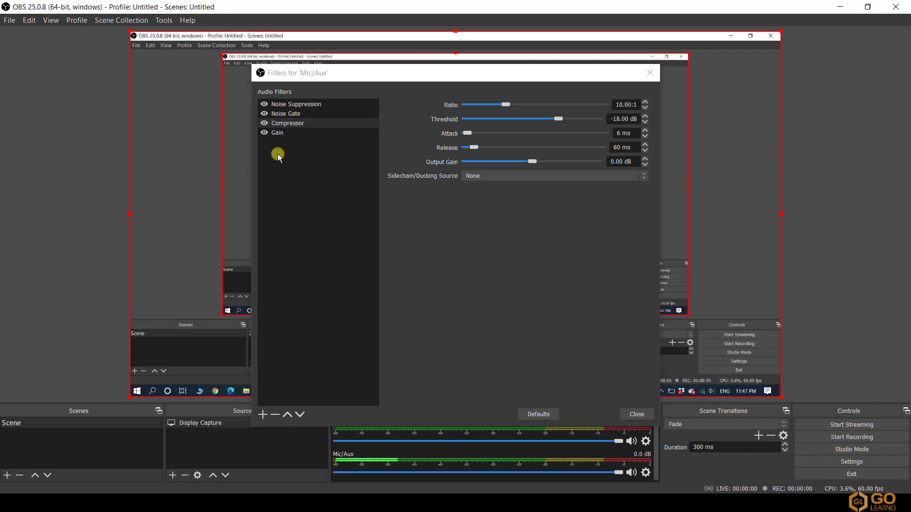
Step: Review the settings of the Noise Suppression, Noise Gate, Compressor and Gain filters, and close the Mic/Aux filters window
{"action": "left_click", "coordinate": [285, 105]}
{"action": "left_click", "coordinate": [284, 115]}
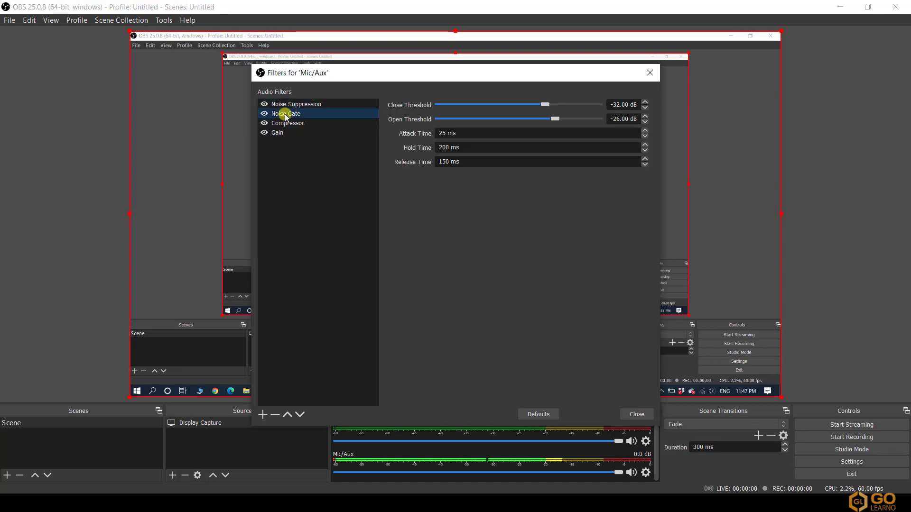
{"action": "left_click", "coordinate": [285, 124]}
{"action": "left_click", "coordinate": [278, 133]}
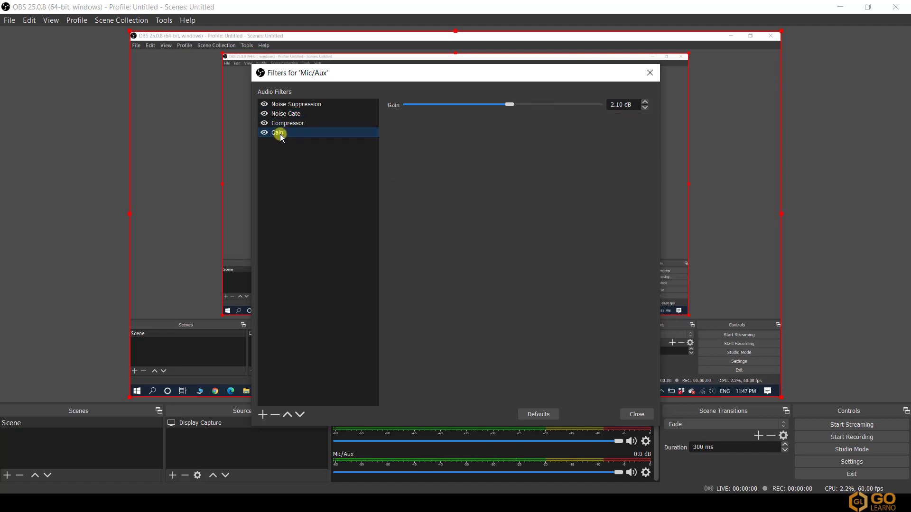
{"action": "left_click", "coordinate": [637, 414]}
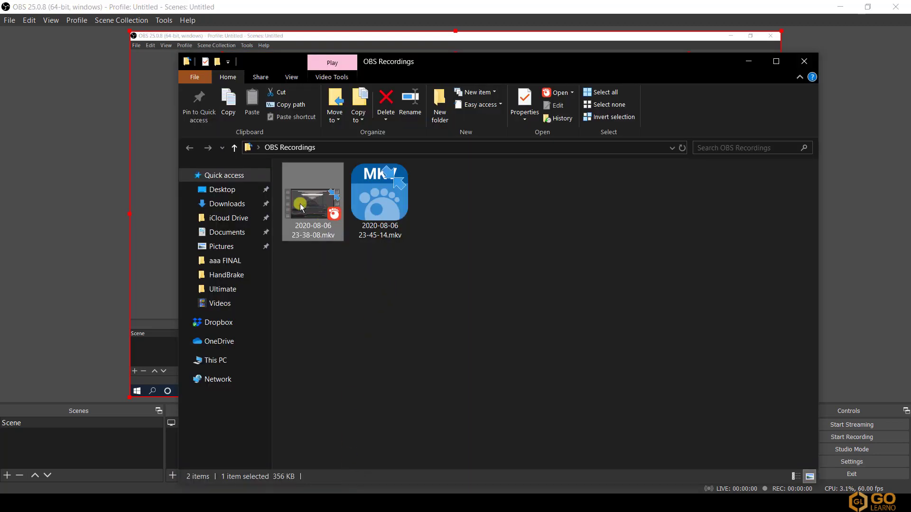
{"action": "left_click", "coordinate": [383, 218]}
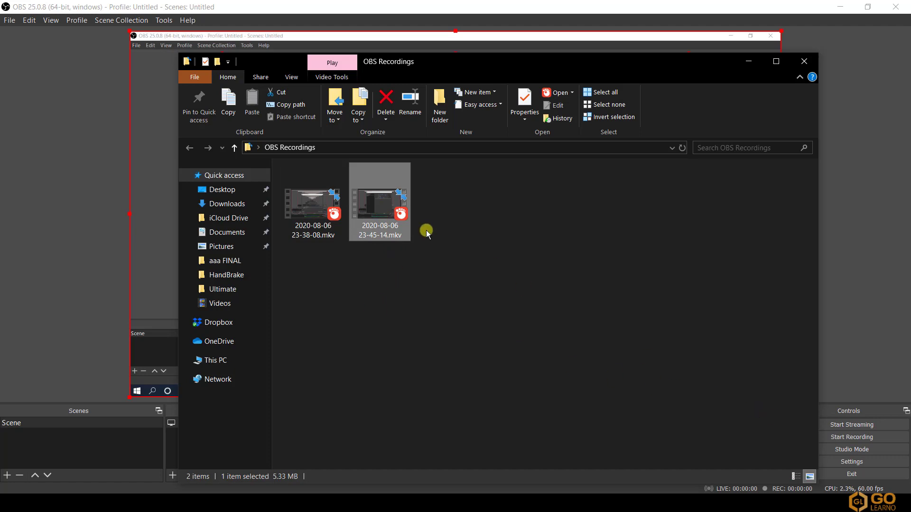
{"action": "double_click", "coordinate": [370, 211]}
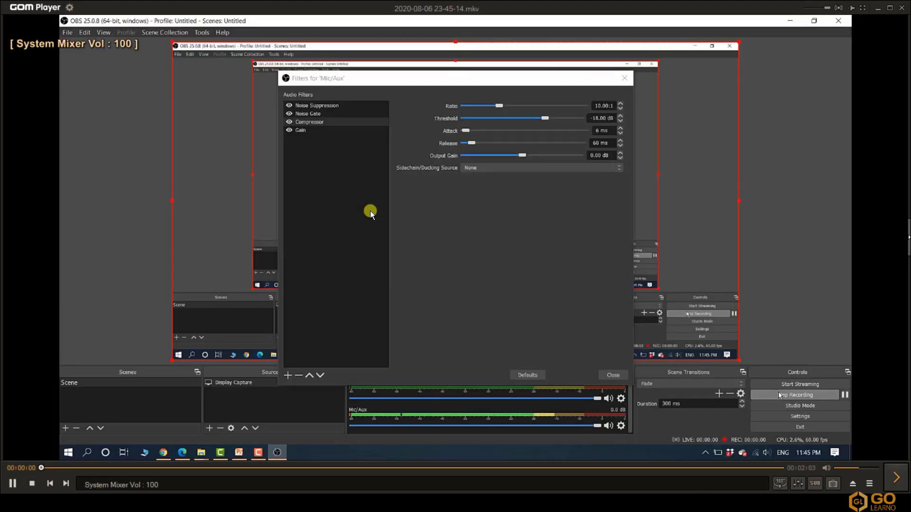
{"action": "double_click", "coordinate": [370, 211]}
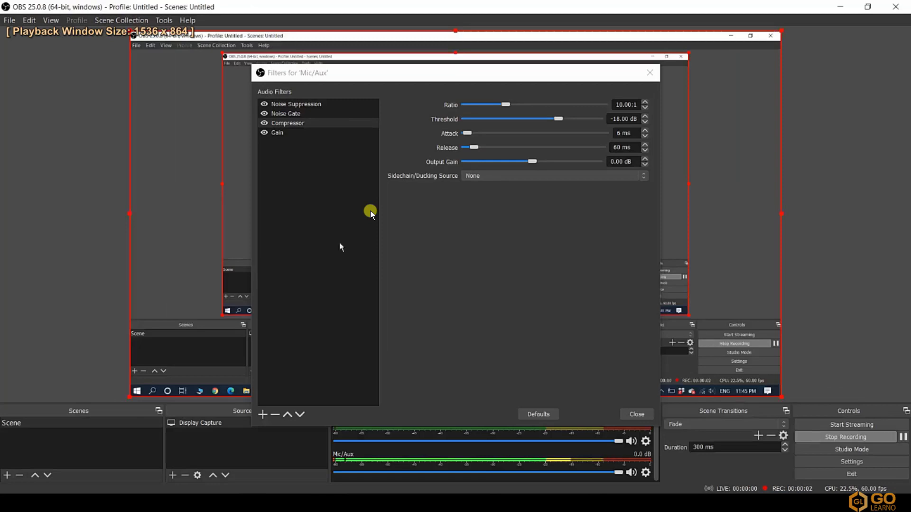
{"action": "key", "text": "Right"}
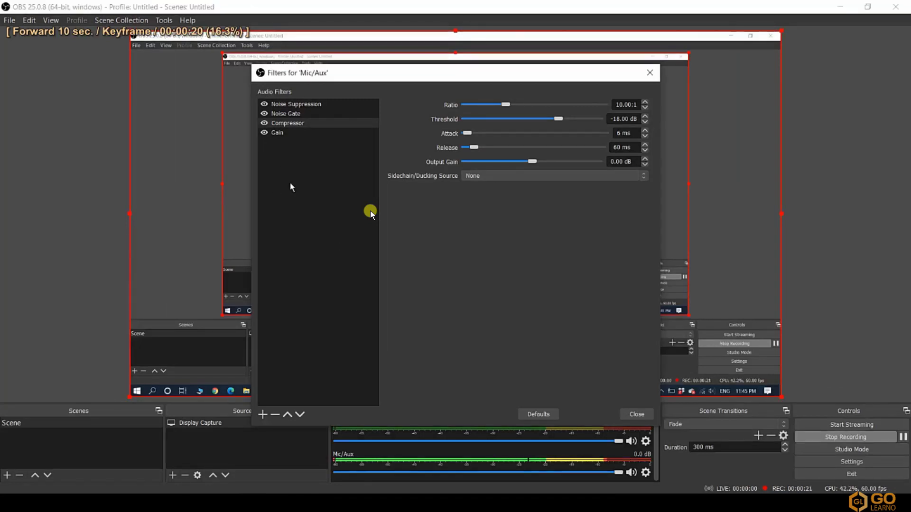
{"action": "key", "text": "Right"}
{"action": "double_click", "coordinate": [369, 211]}
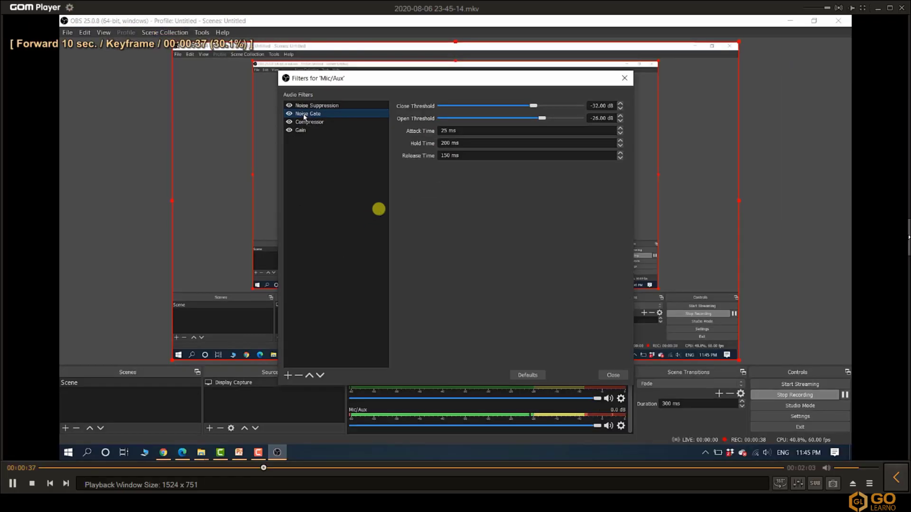
{"action": "left_click", "coordinate": [901, 8]}
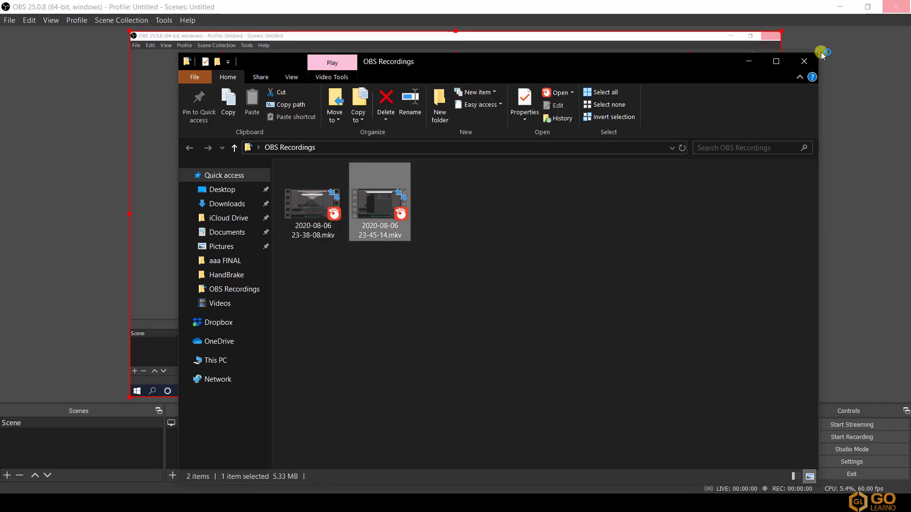
{"action": "left_click", "coordinate": [744, 63]}
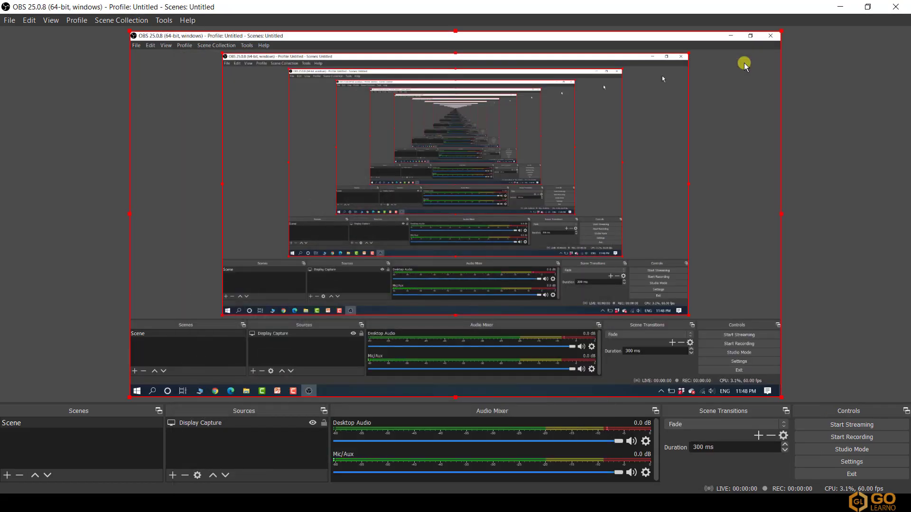
Step: Reopen the Mic/Aux filters, move the window off the preview's centre, and disable the Noise Suppression and Noise Gate filters
{"action": "left_click", "coordinate": [646, 474]}
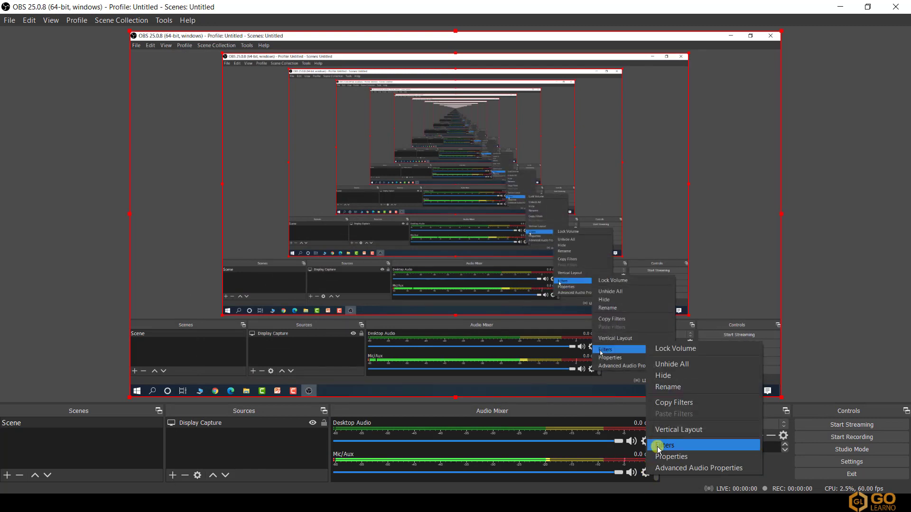
{"action": "left_click", "coordinate": [656, 444]}
{"action": "left_click_drag", "start_coordinate": [348, 76], "coordinate": [582, 37]}
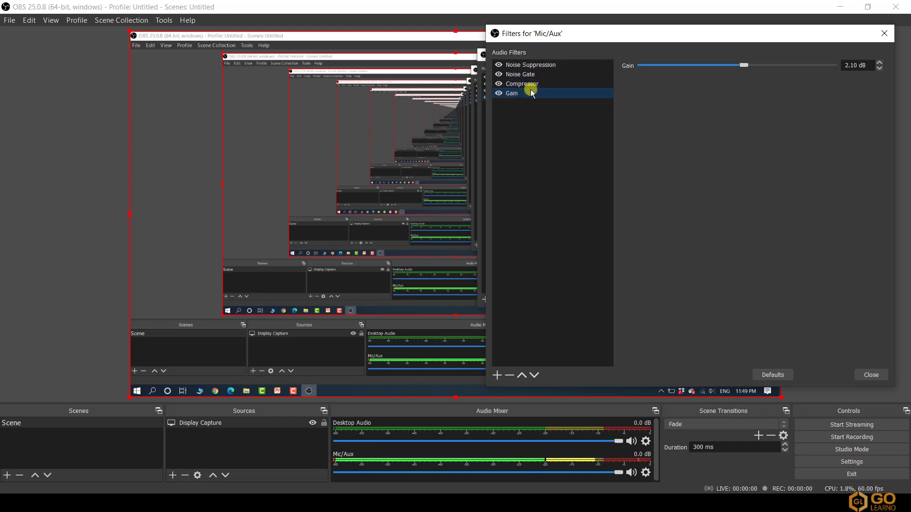
{"action": "left_click", "coordinate": [498, 65]}
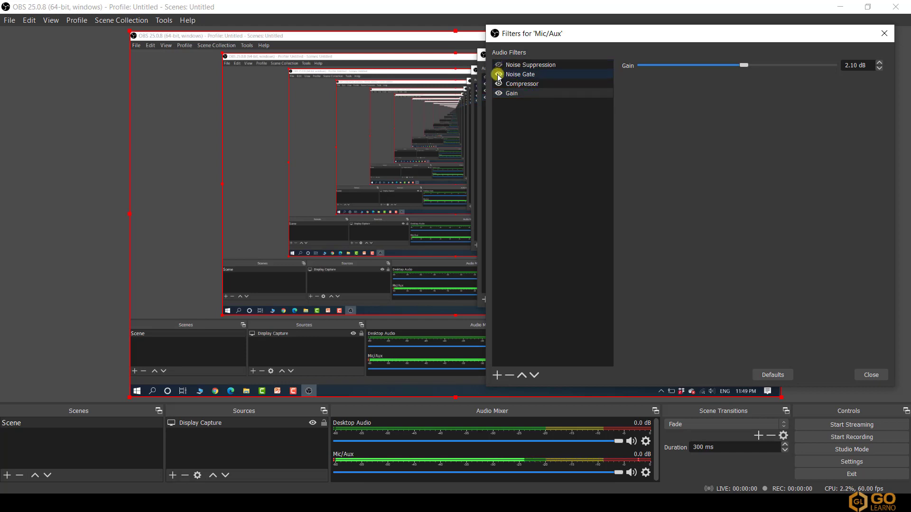
{"action": "left_click", "coordinate": [498, 75]}
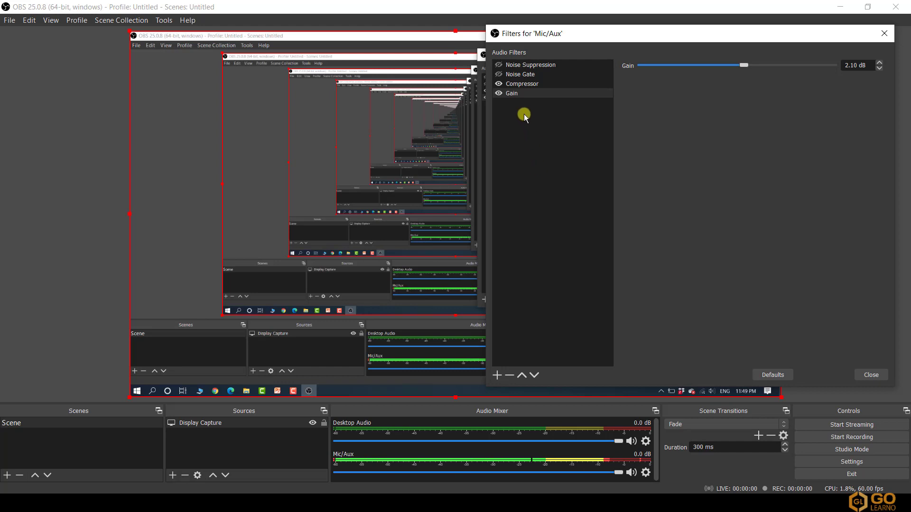
Step: Re-enable the Noise Suppression and Noise Gate filters and close the Mic/Aux filters window
{"action": "left_click", "coordinate": [498, 65]}
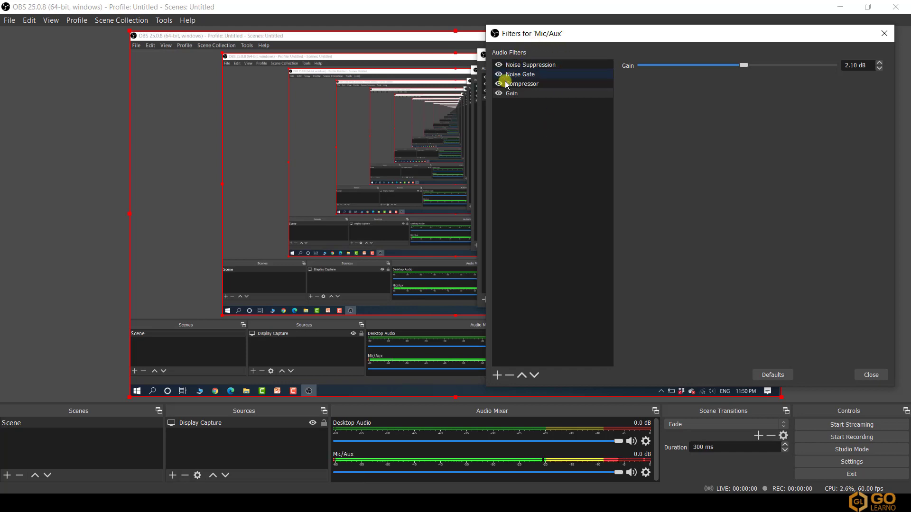
{"action": "left_click_drag", "start_coordinate": [602, 42], "coordinate": [464, 56]}
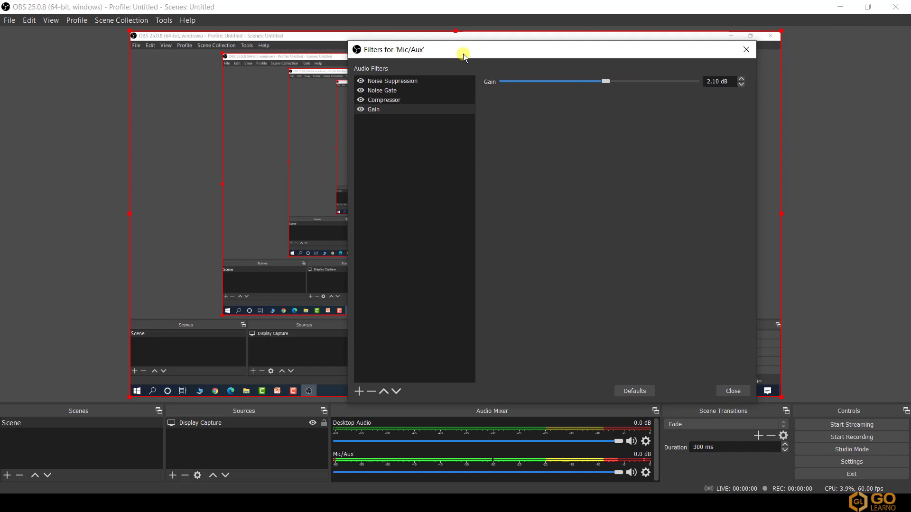
{"action": "left_click", "coordinate": [731, 391]}
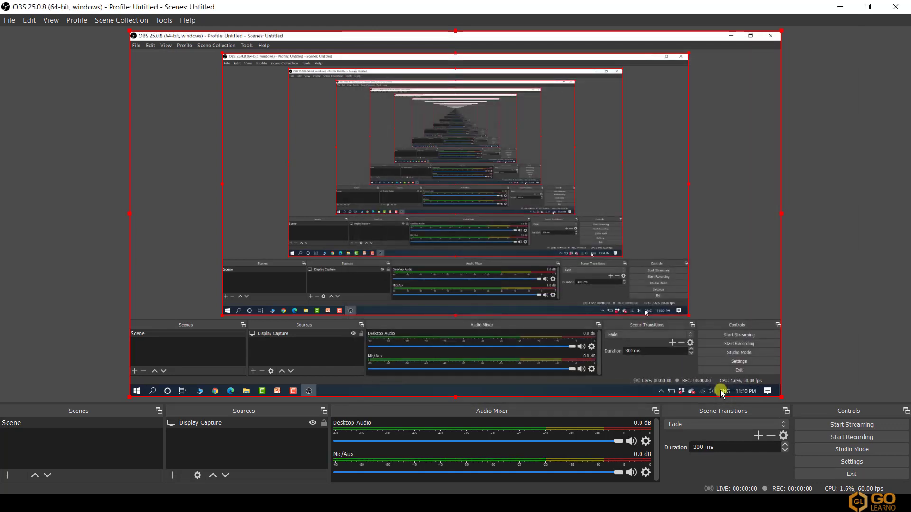